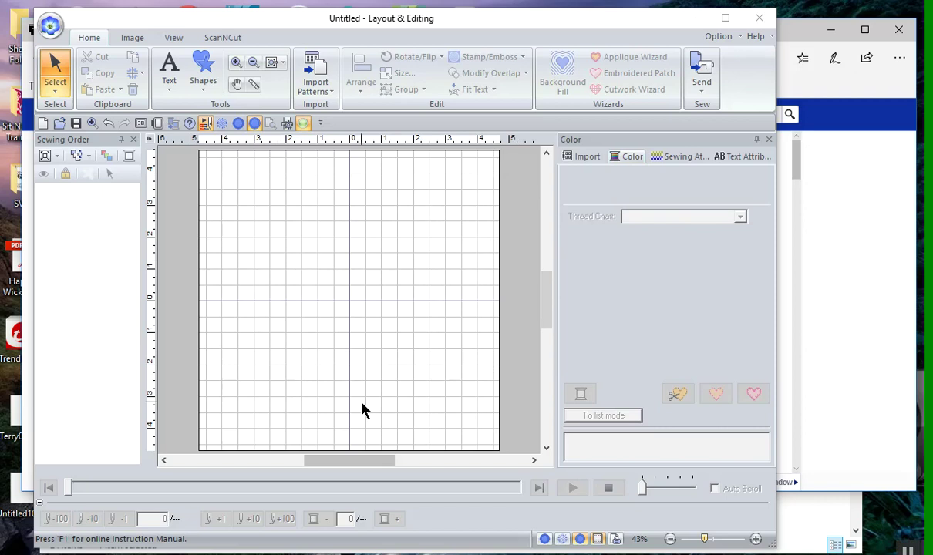
Show the text tools list, then bring the online manual's batch registration page back in front
click(166, 80)
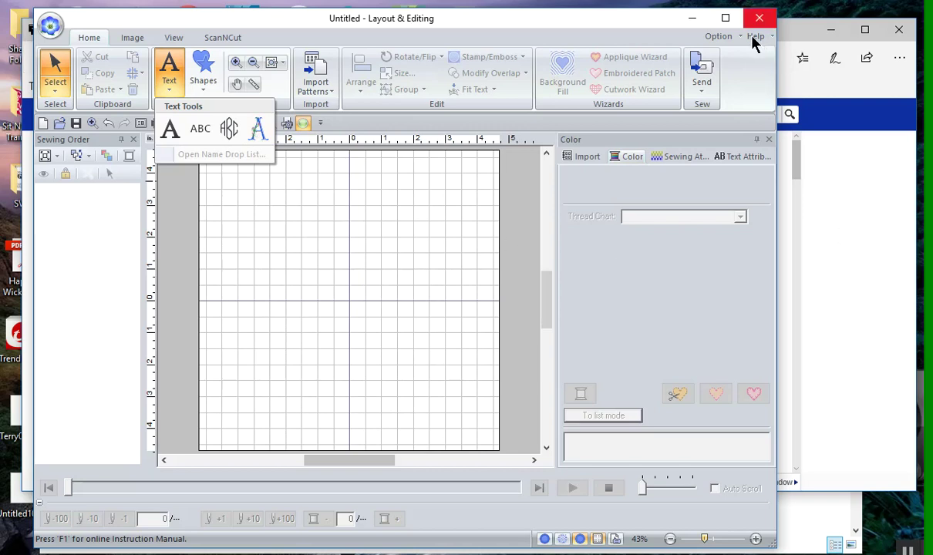
click(815, 214)
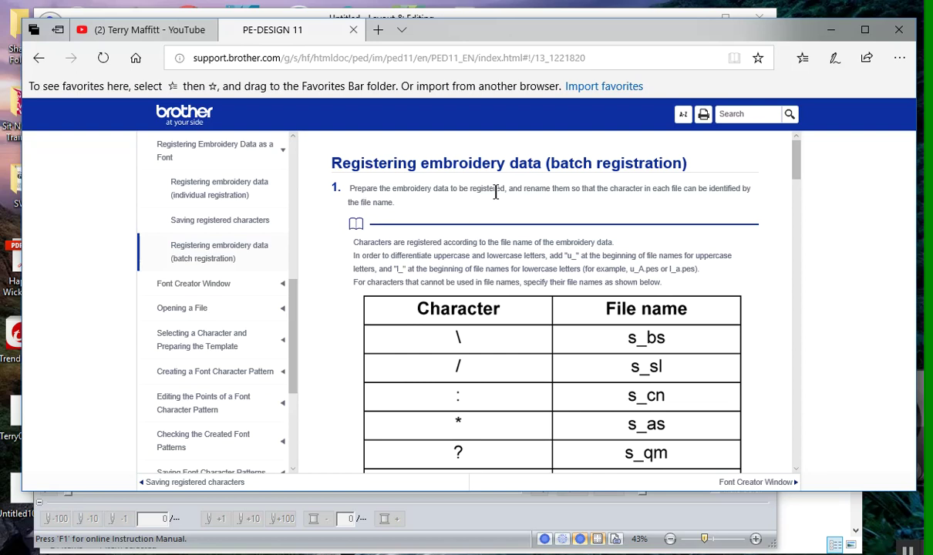
Highlight the l_ lowercase prefix note and scroll through the character-to-file-name table
scroll(498, 208, down, 1)
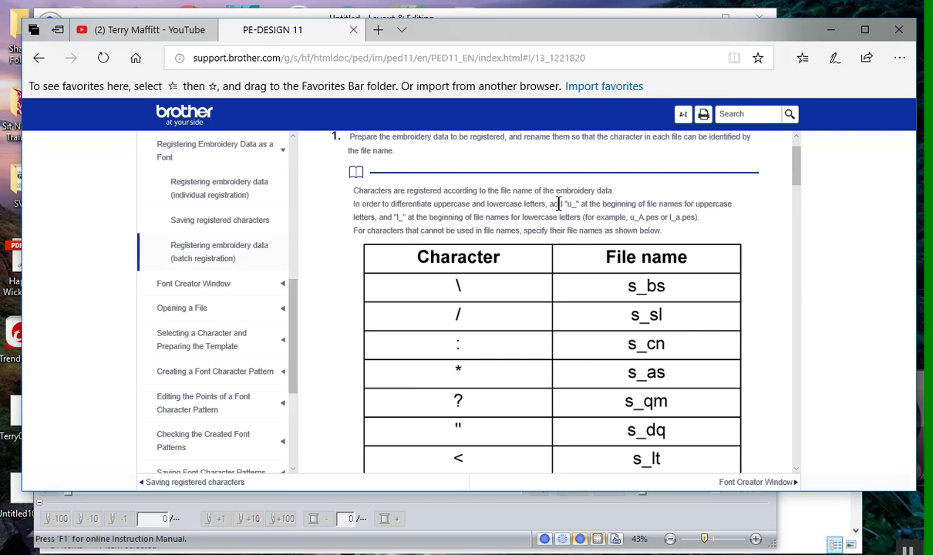
drag(559, 204, 589, 204)
drag(387, 216, 416, 218)
scroll(494, 244, down, 1)
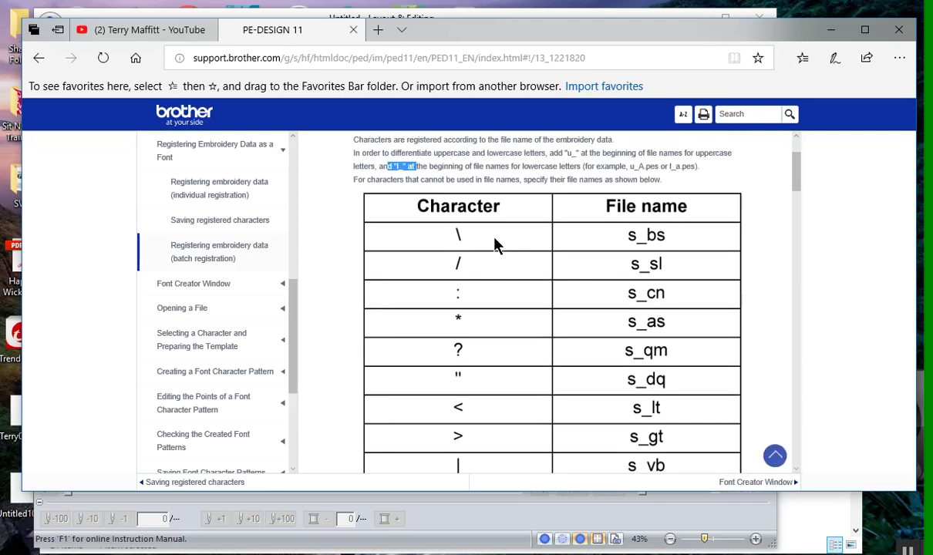
scroll(497, 242, down, 1)
scroll(512, 206, up, 1)
scroll(508, 308, down, 1)
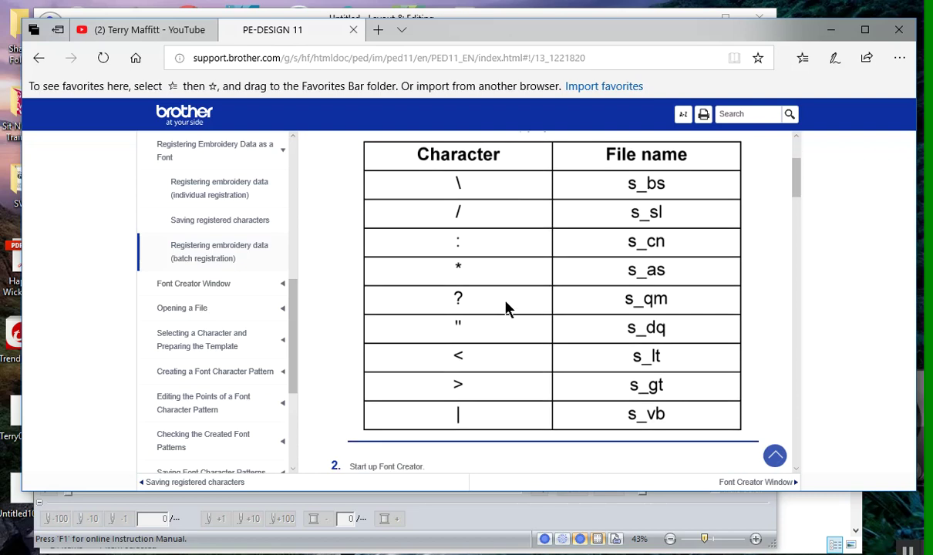
Review the manual's Font Creator steps through New Font Mapping, then return to the empty Layout & Editing window
scroll(508, 309, down, 4)
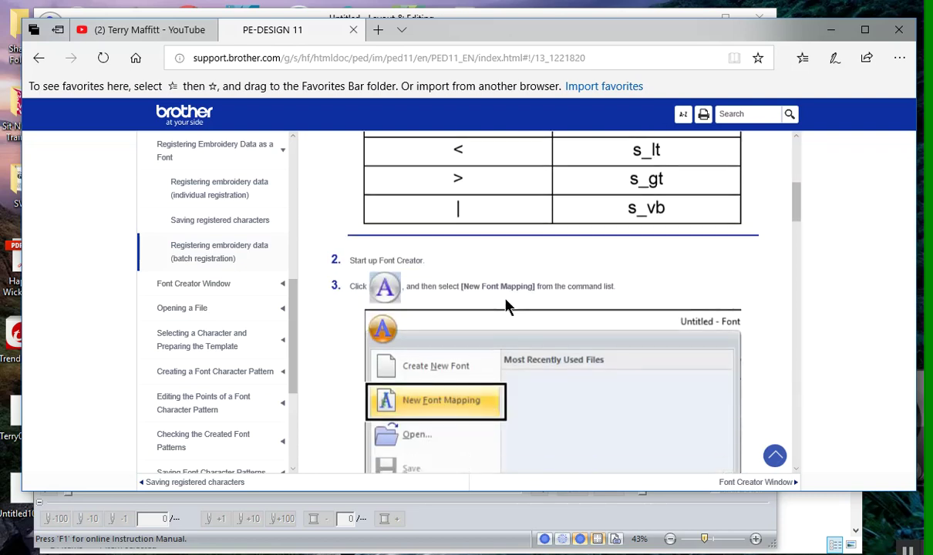
scroll(507, 306, up, 7)
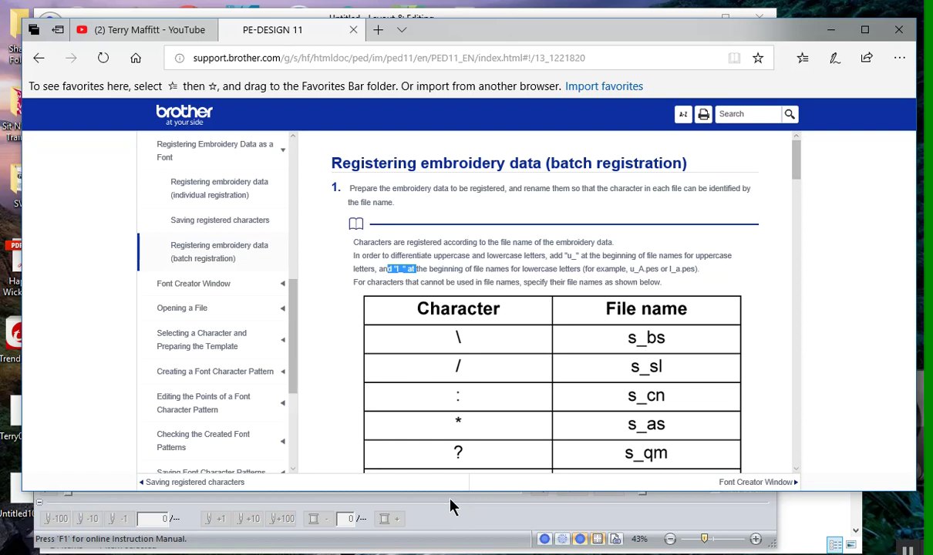
click(453, 506)
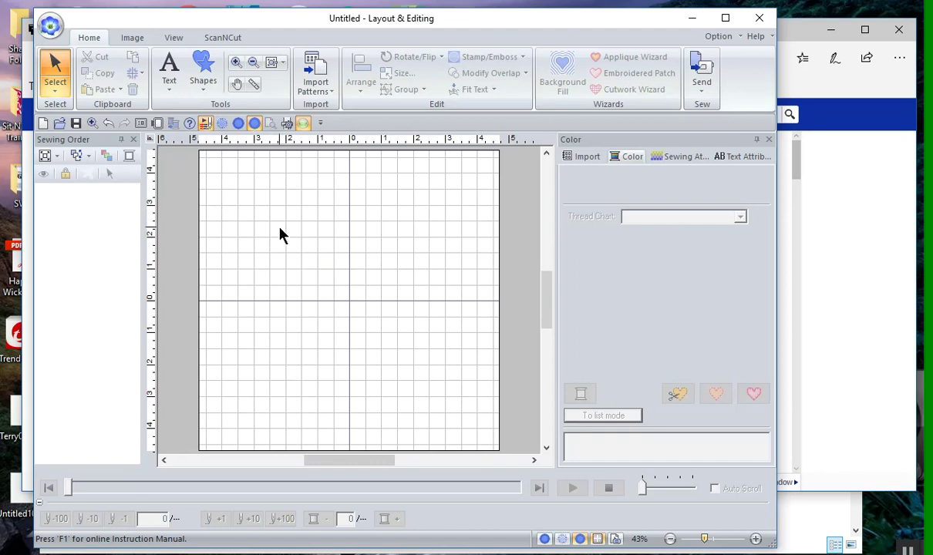
Open the UM_QuirkyGirl_batch 2 folder under MyFont and select the DBJJ750-C-CAP-2inch file
mouse_move(254, 552)
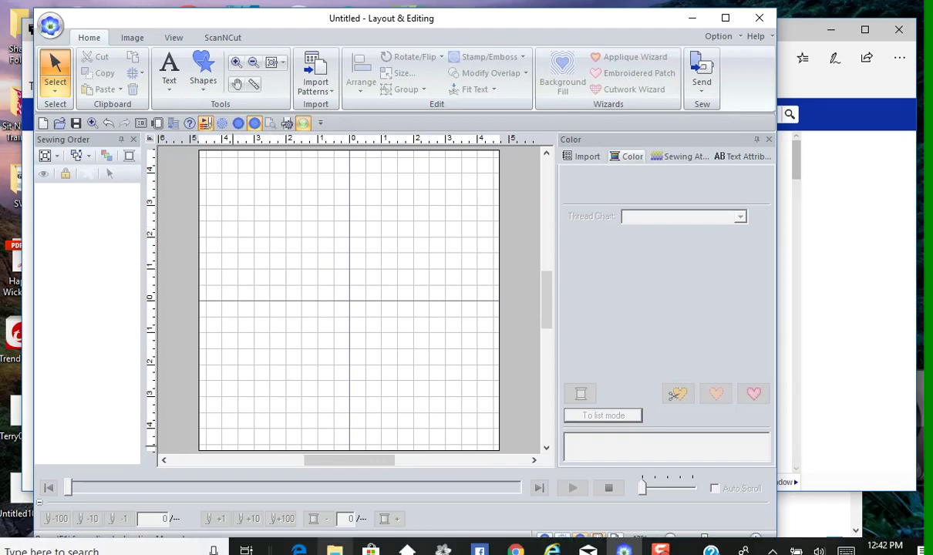
click(334, 550)
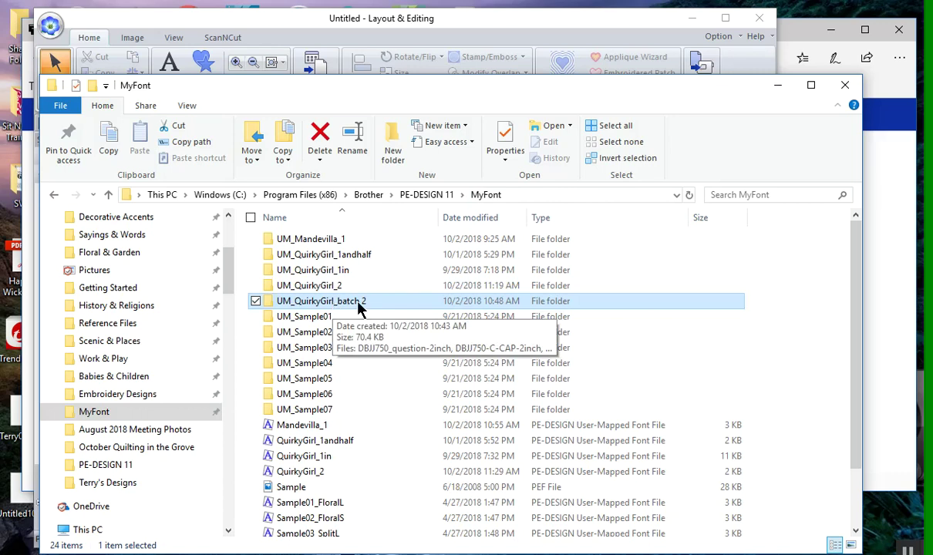
double_click(358, 303)
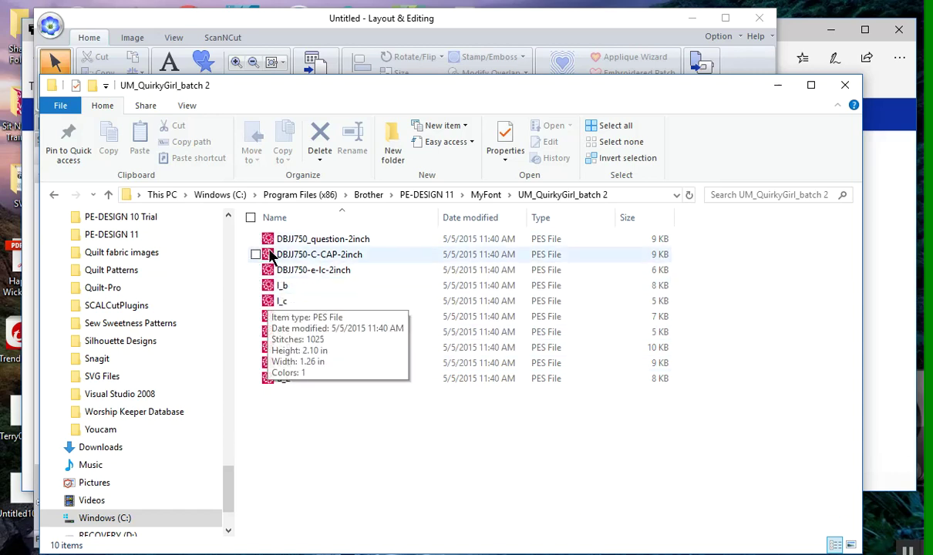
mouse_move(270, 240)
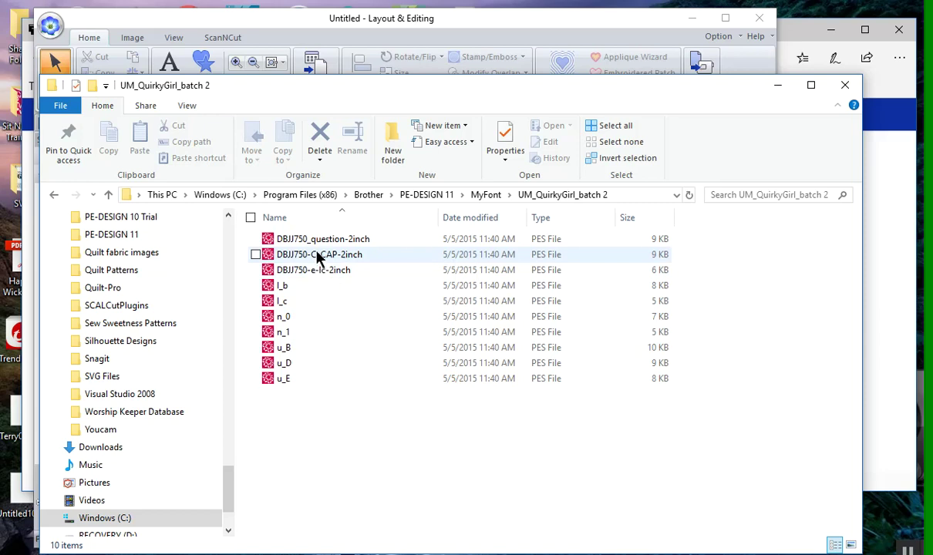
click(317, 257)
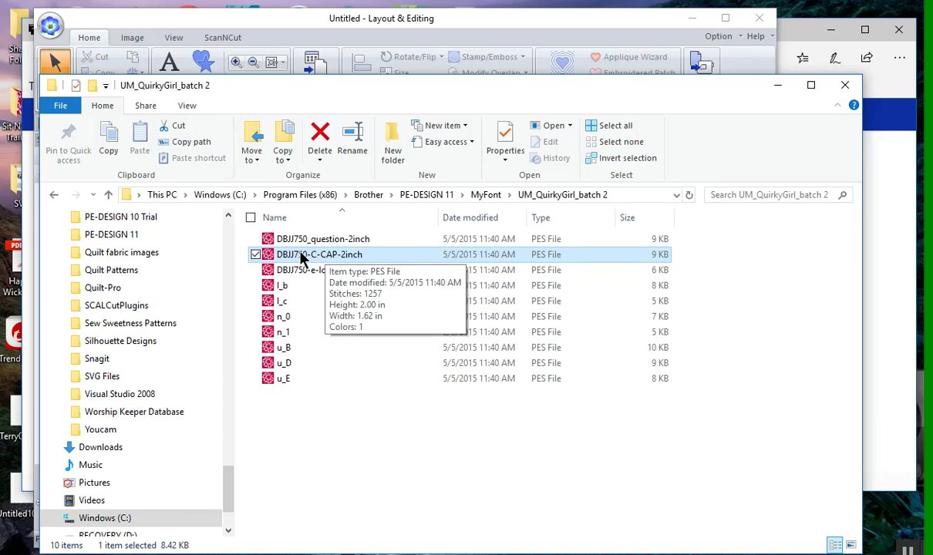
right_click(300, 258)
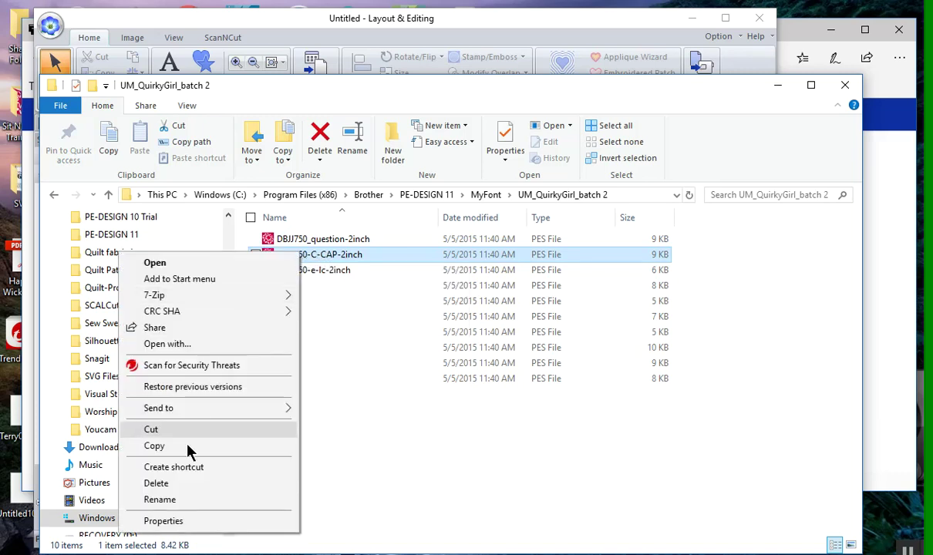
Rename DBJJ750-C-CAP-2inch to u_C
click(181, 499)
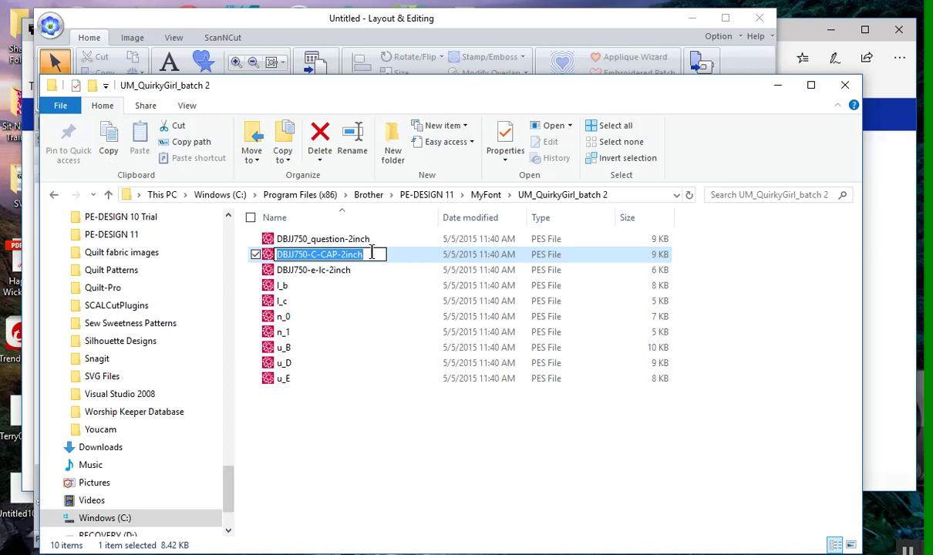
text(u_)
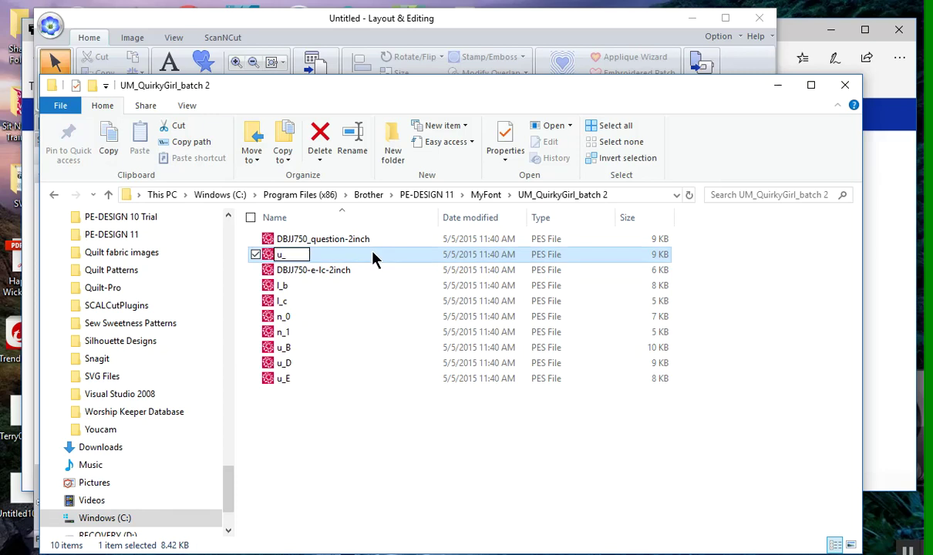
text(C)
click(290, 260)
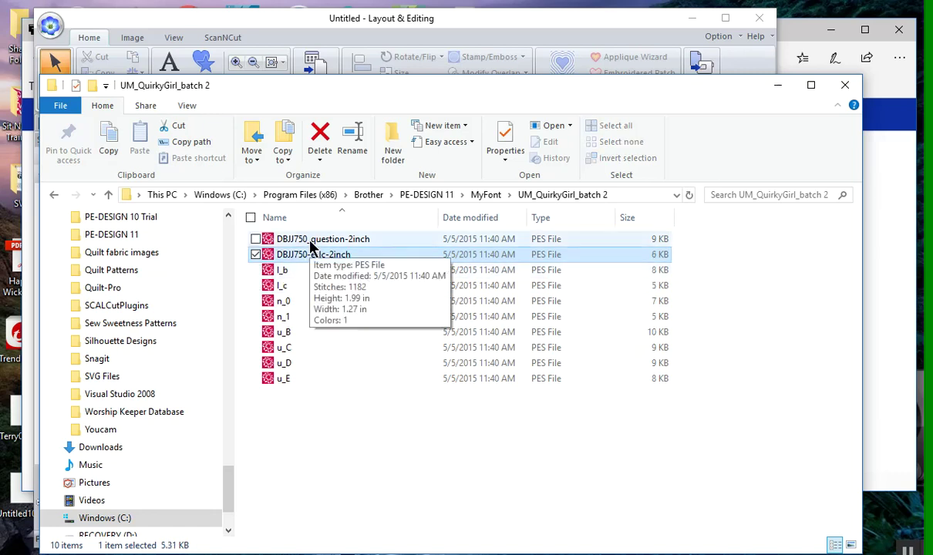
Cycle through the online manual and Layout & Editing windows, then return to the batch folder
click(899, 324)
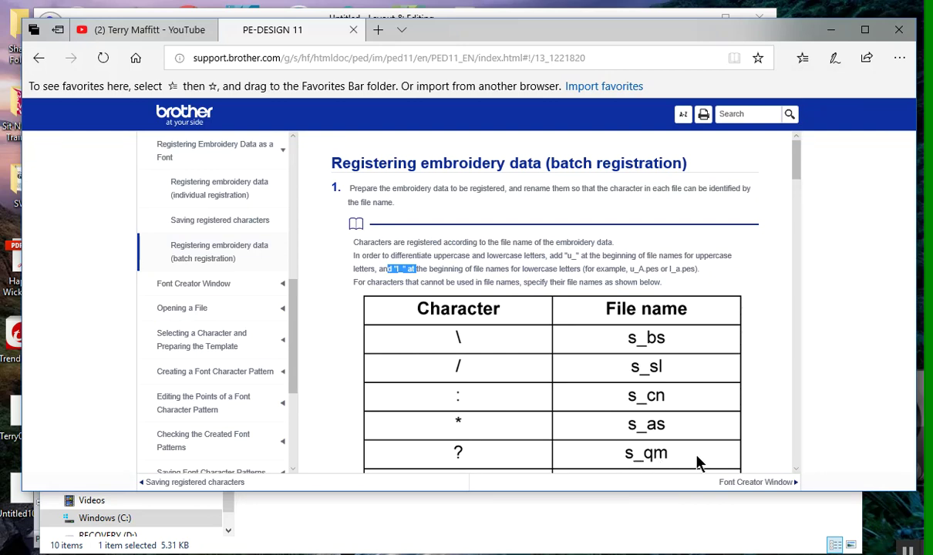
click(503, 13)
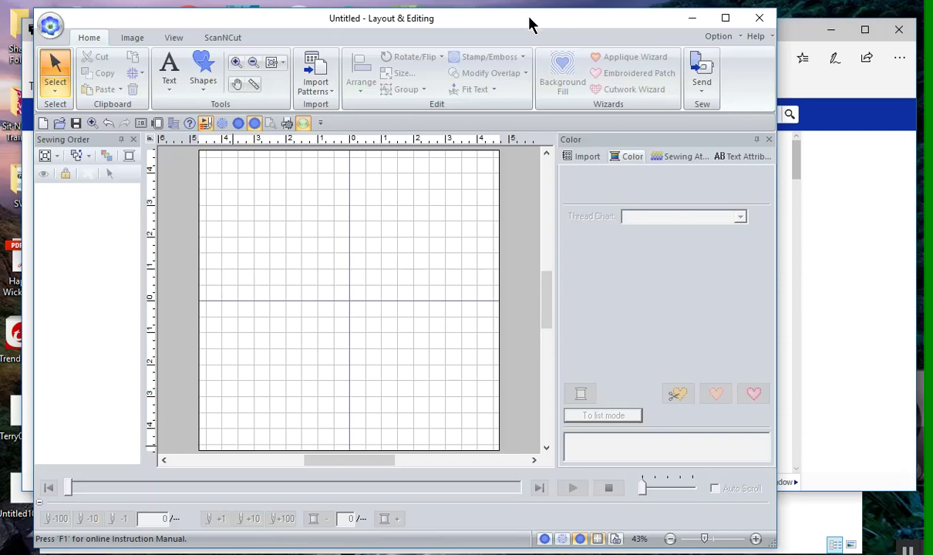
mouse_move(407, 528)
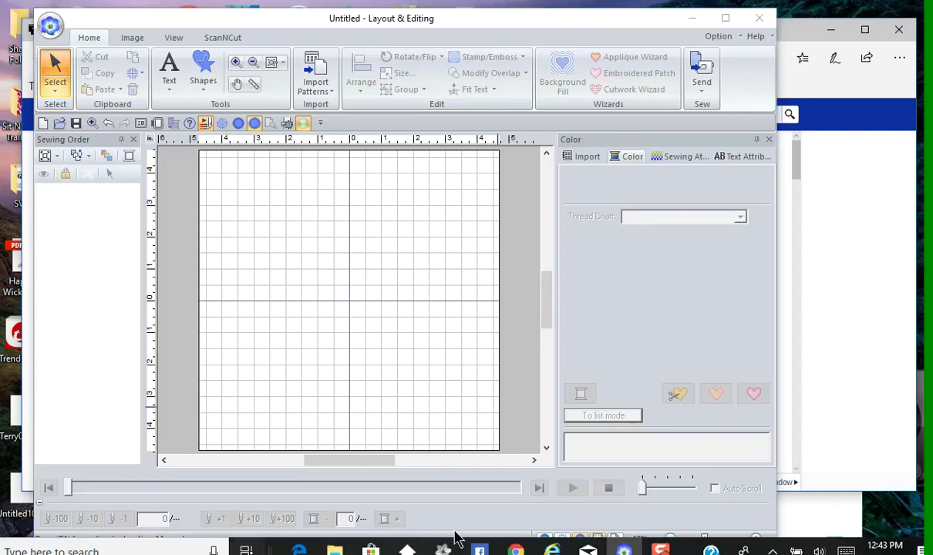
key(alt+Tab)
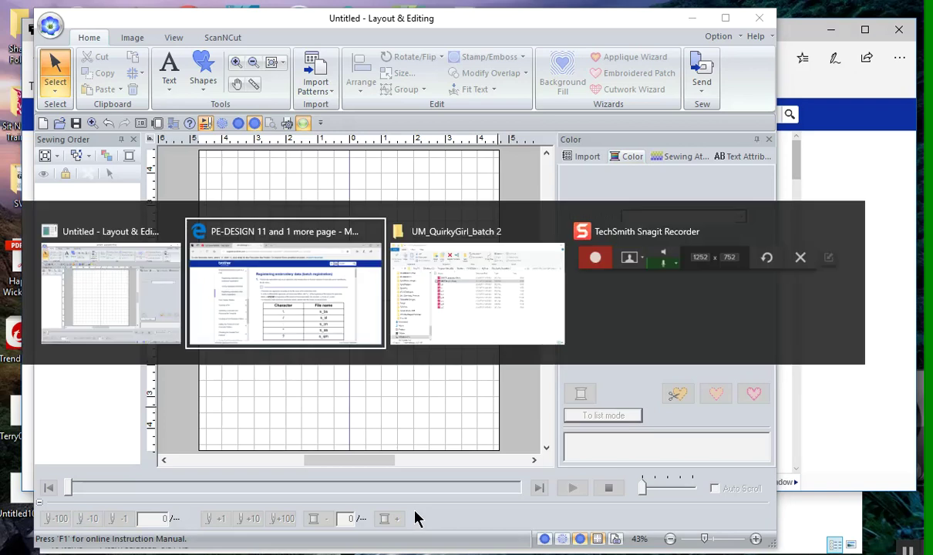
click(451, 310)
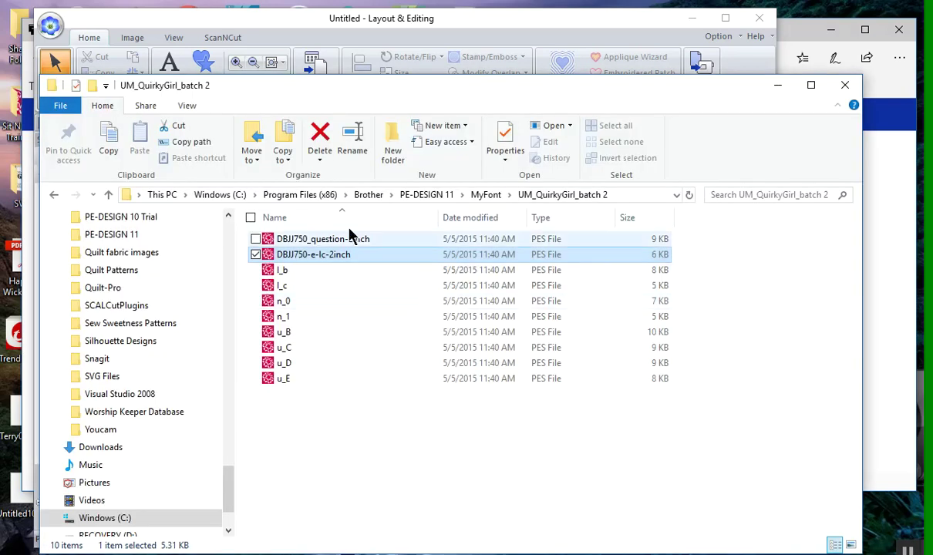
Rename the question-mark design to sc_qm and check the manual's question-mark file name
right_click(308, 242)
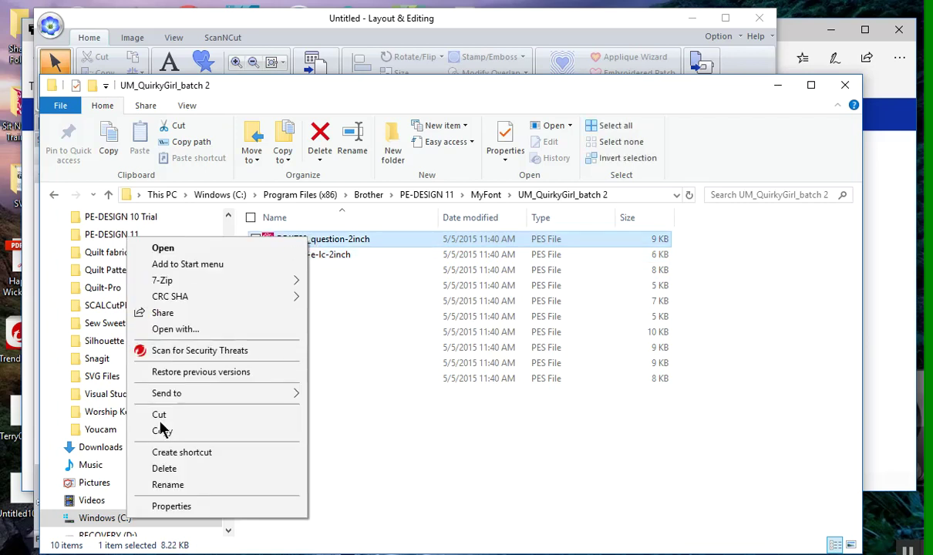
click(176, 485)
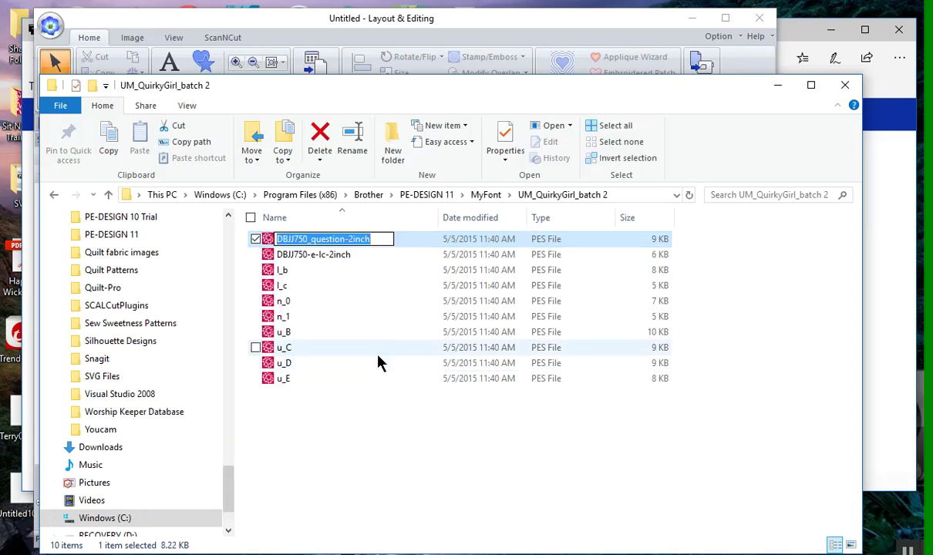
text(sc)
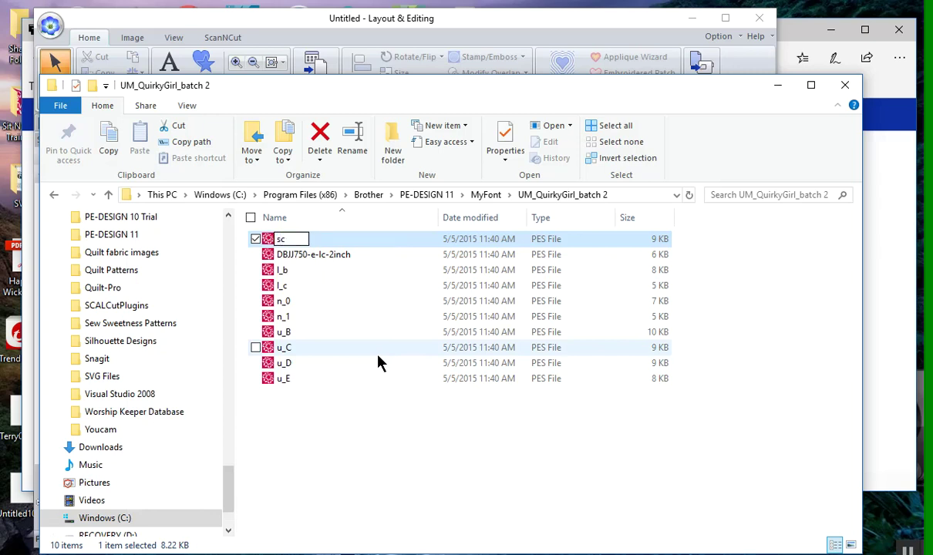
text(_qm)
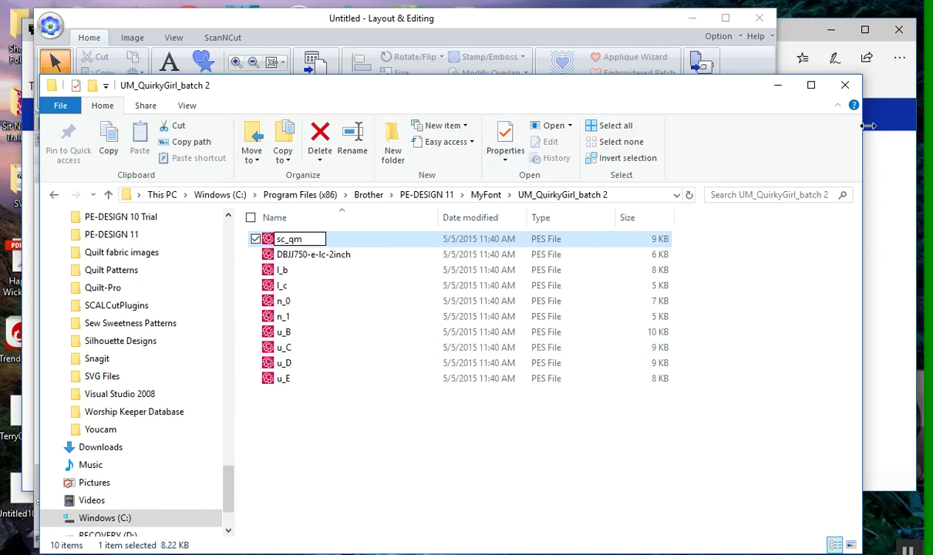
click(879, 154)
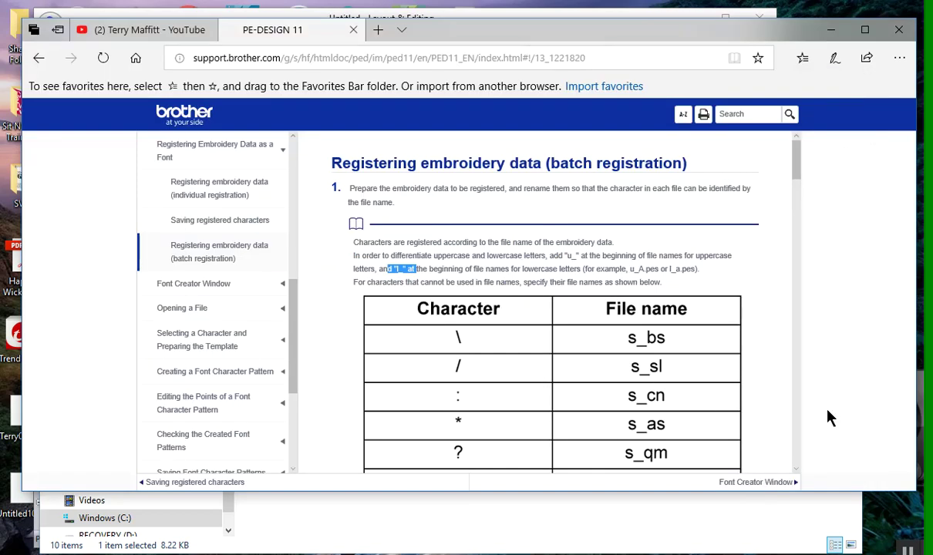
click(420, 17)
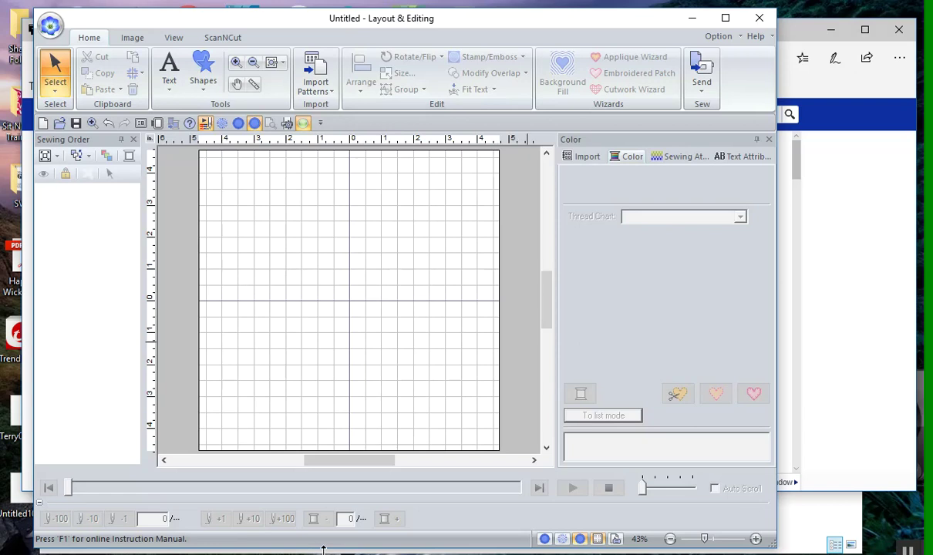
key(alt+Tab)
key(alt+Tab)
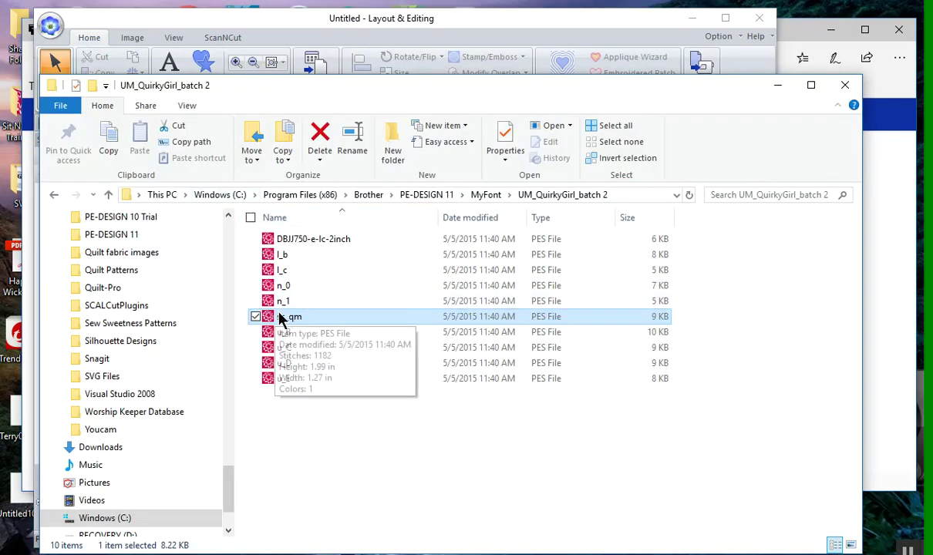
Correct the file name from sc_qm to s_qm by deleting the stray c
right_click(287, 317)
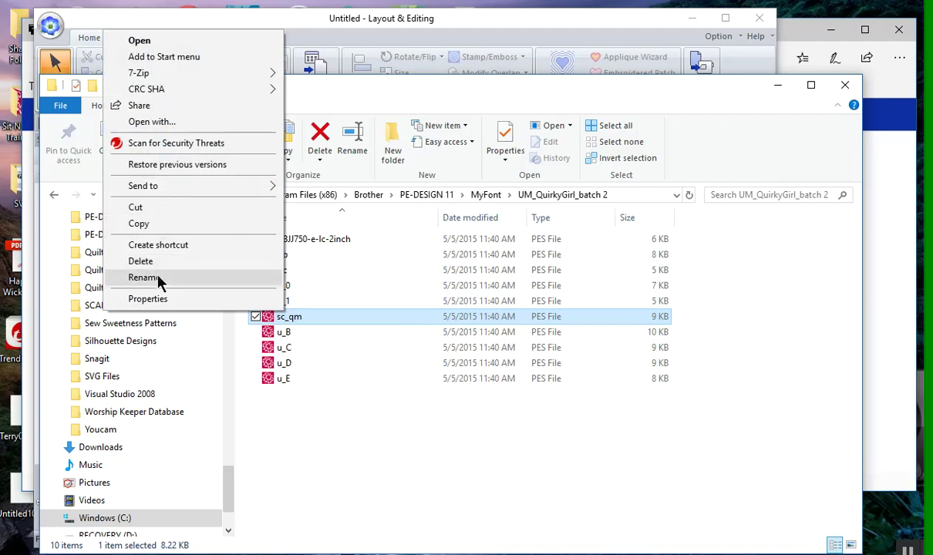
click(158, 279)
click(281, 318)
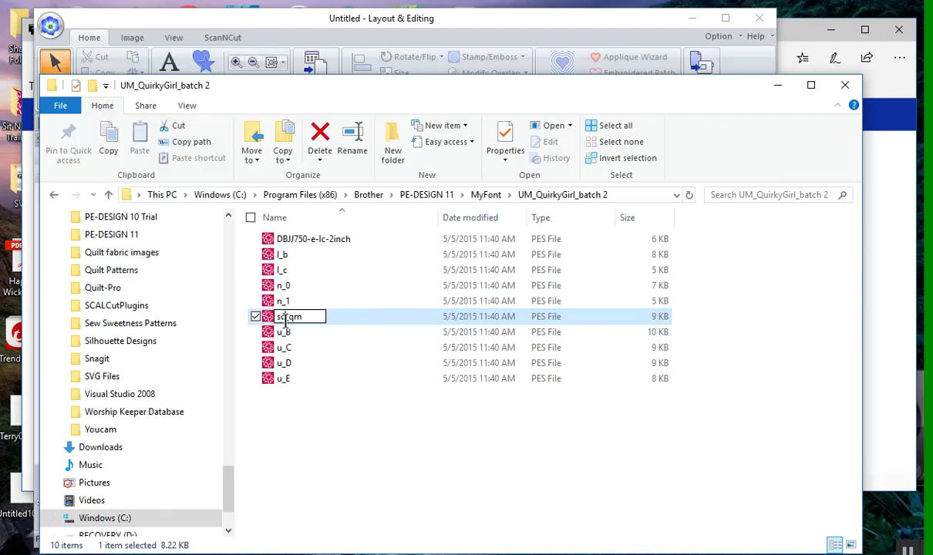
key(Delete)
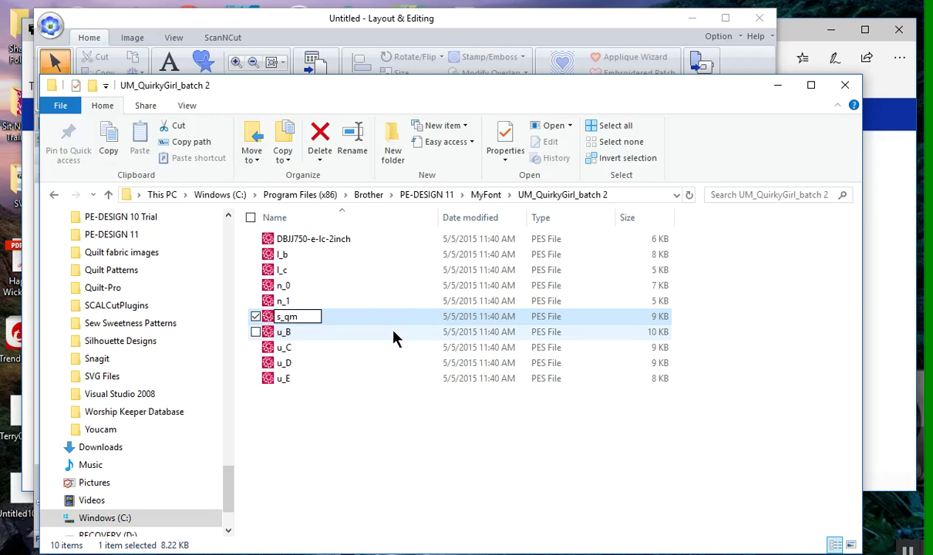
key(Return)
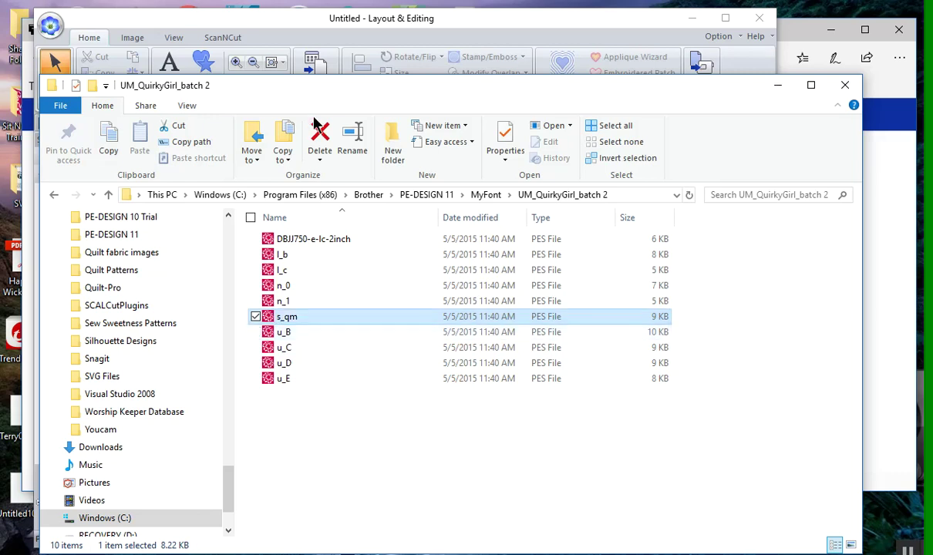
Rename DBJJ750-e-lc-2inch to l_e
click(327, 241)
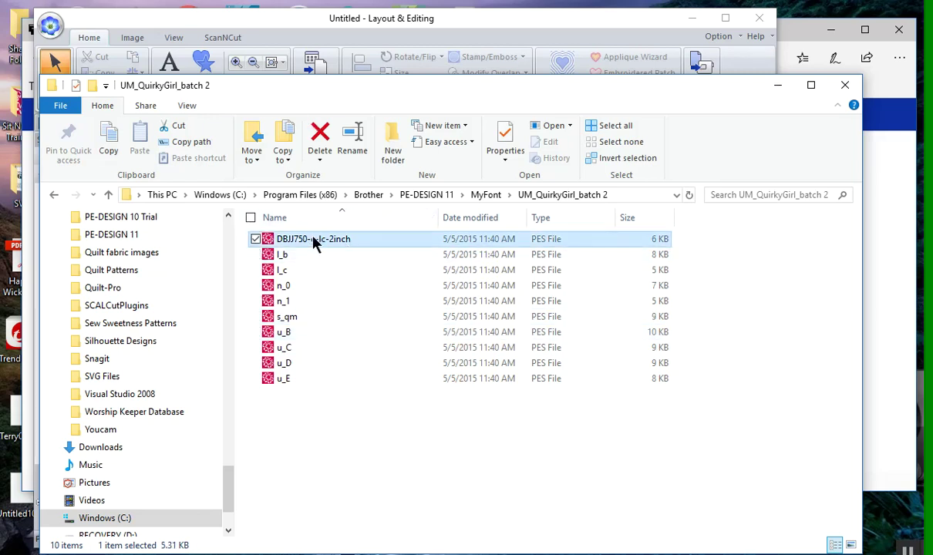
right_click(283, 243)
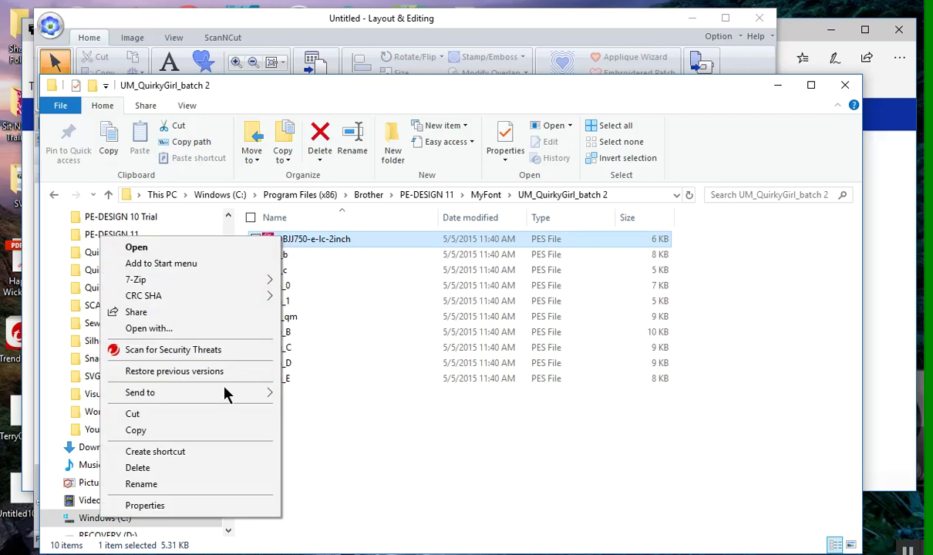
click(189, 484)
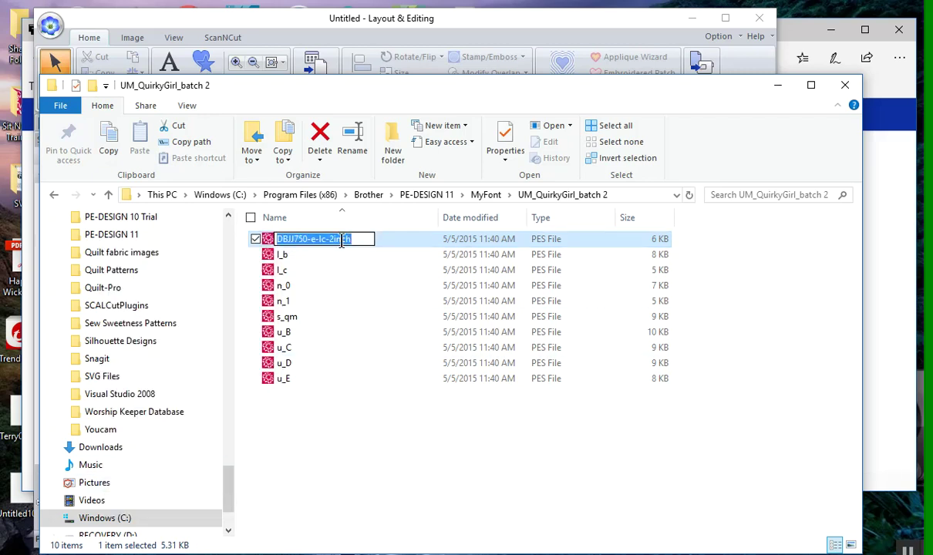
text(l)
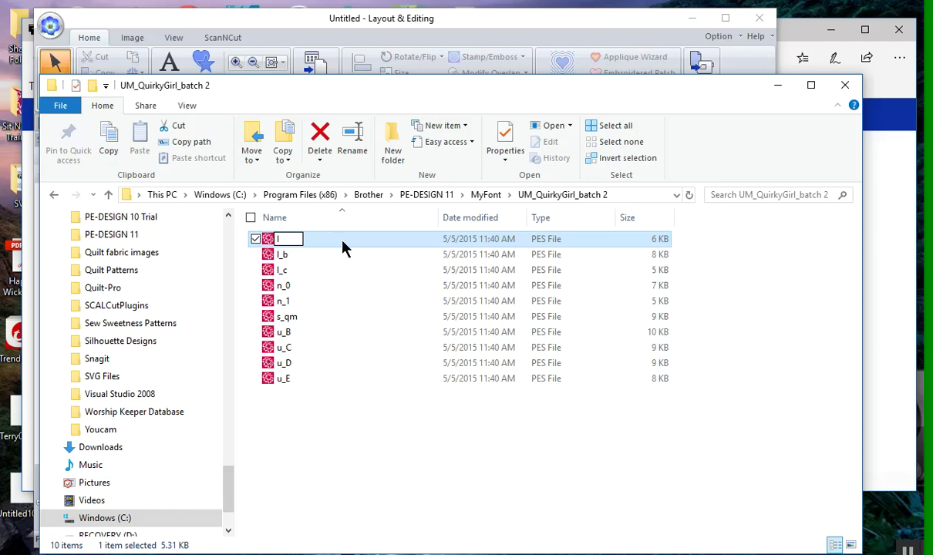
text(_e)
key(Return)
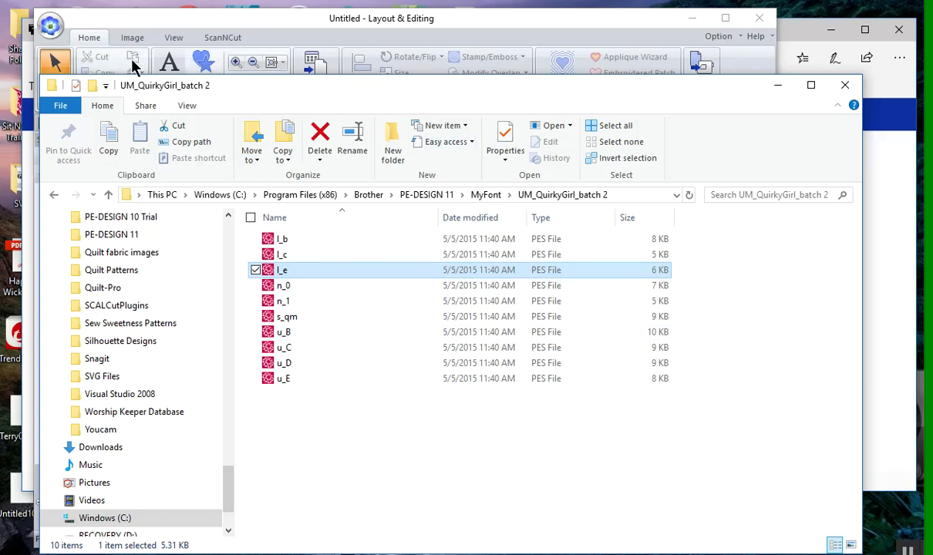
Launch Font Creator from the Layout & Editing window's Option menu
click(603, 38)
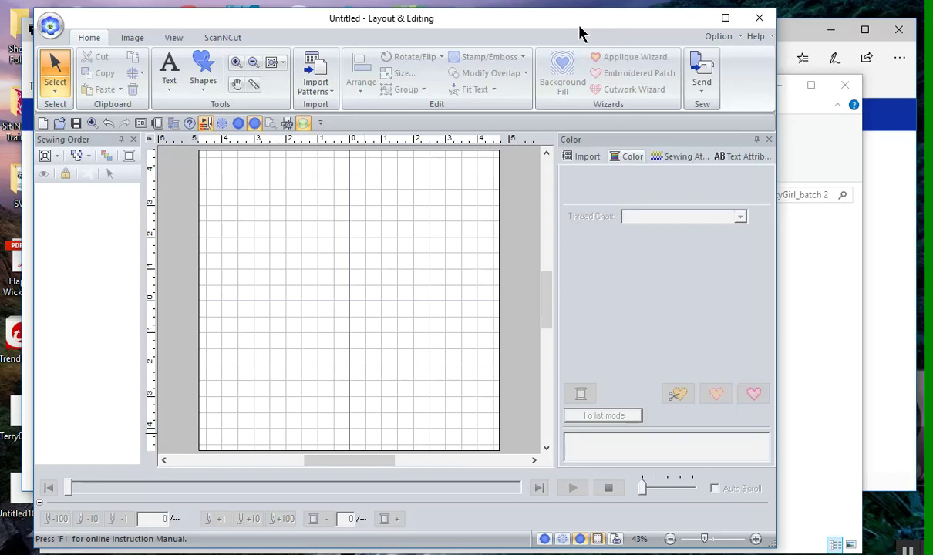
click(717, 36)
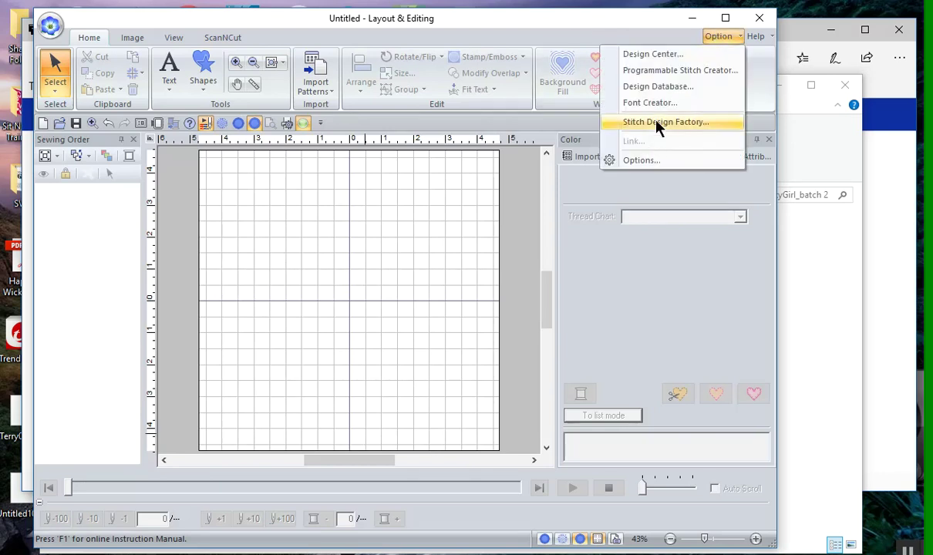
click(629, 120)
click(720, 39)
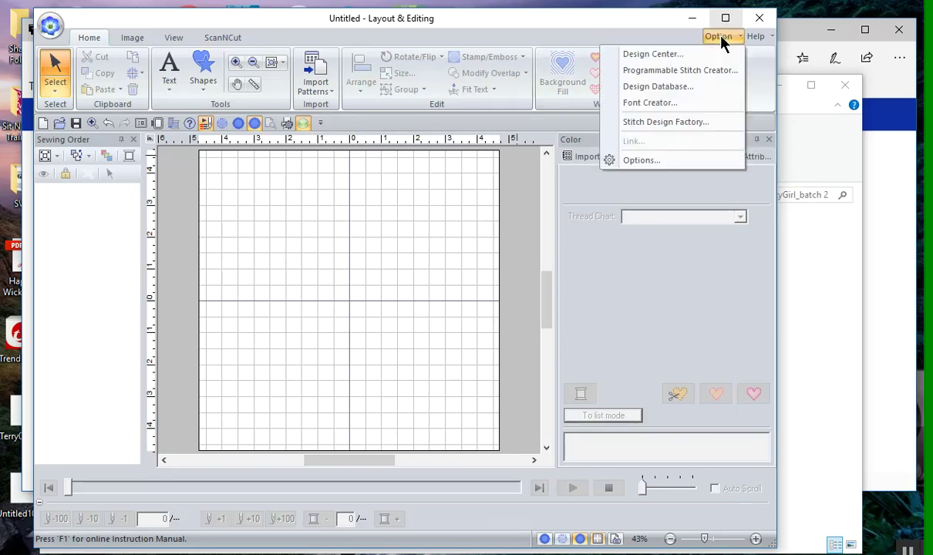
click(647, 121)
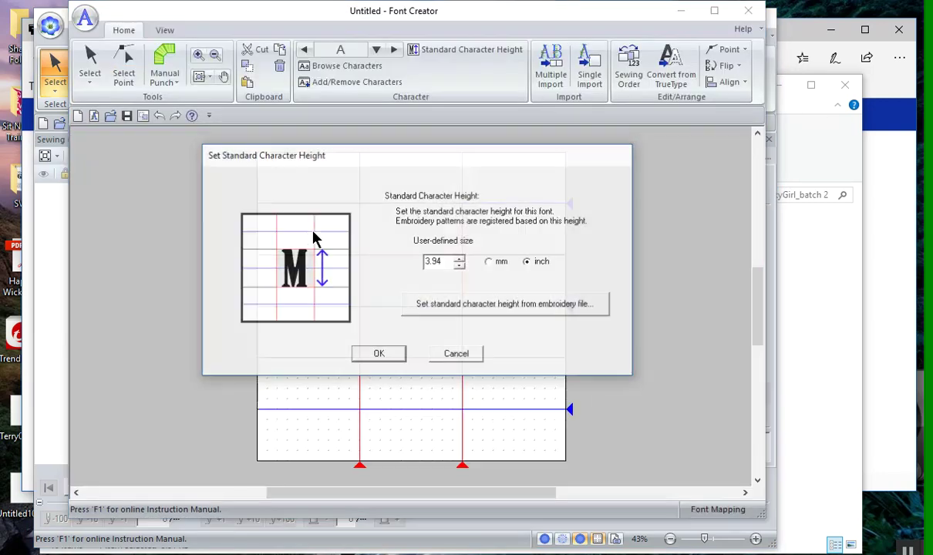
Cancel the height dialog, start a New Font Mapping, and choose height from an embroidery file
click(456, 355)
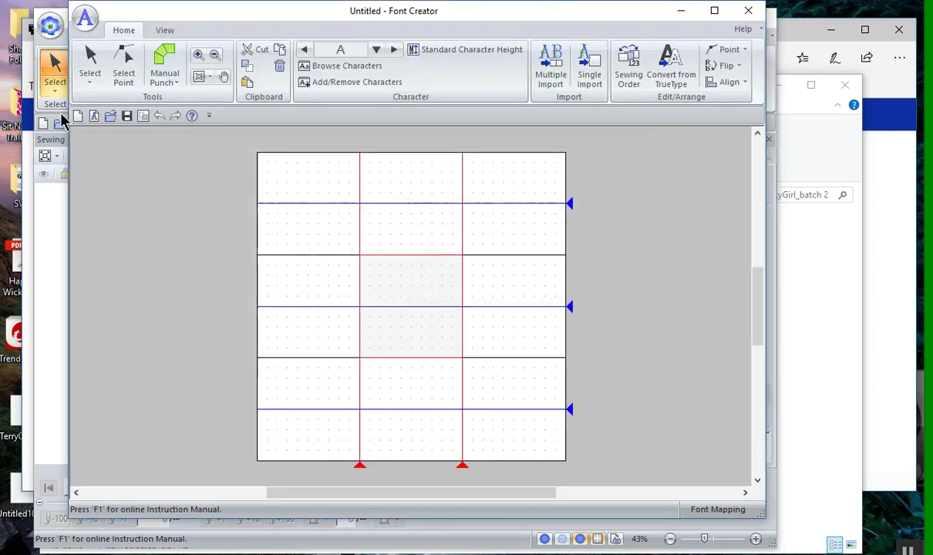
click(83, 19)
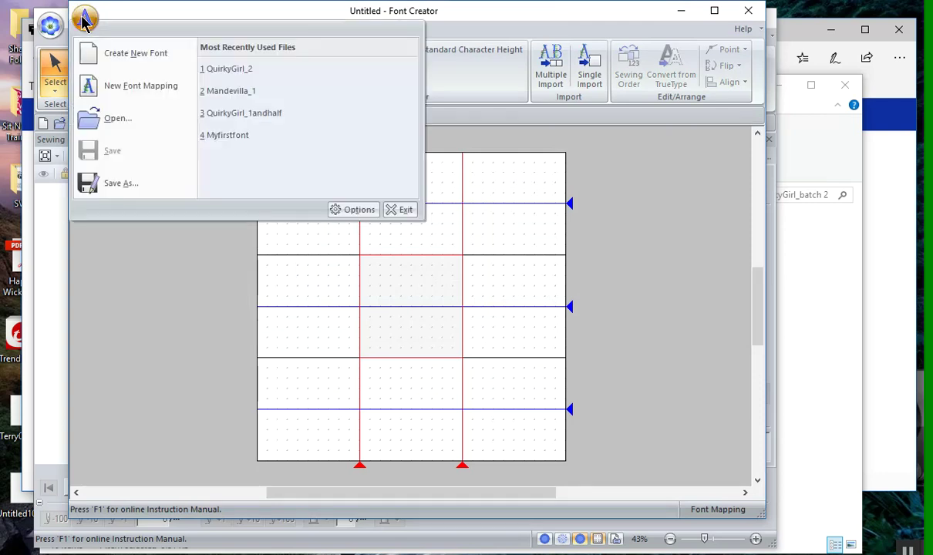
click(93, 91)
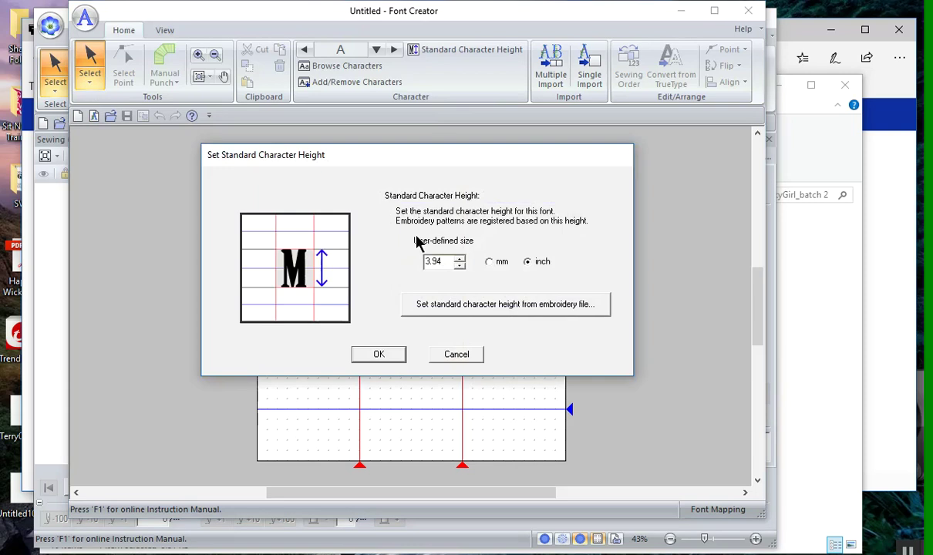
click(478, 307)
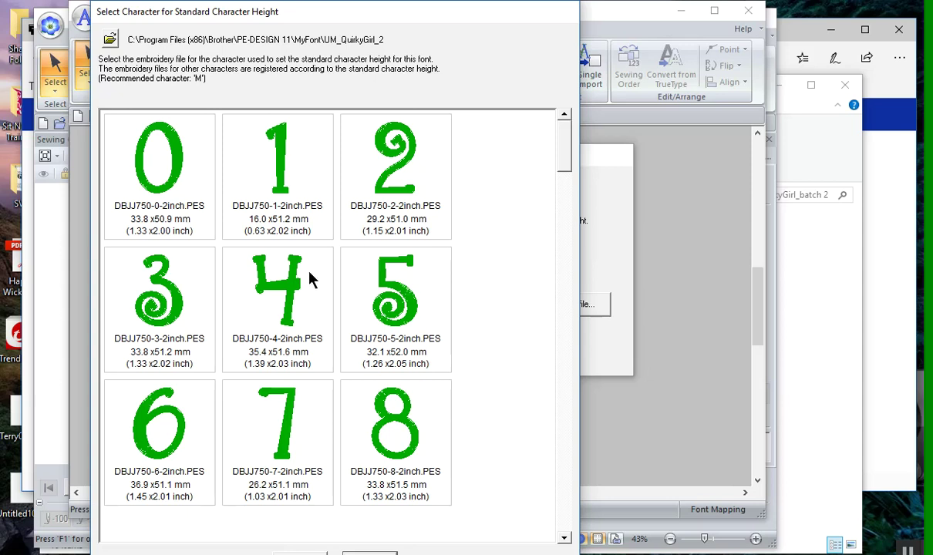
Browse to the UM_QuirkyGirl_batch 2 folder and confirm a letter design as the height reference
click(108, 38)
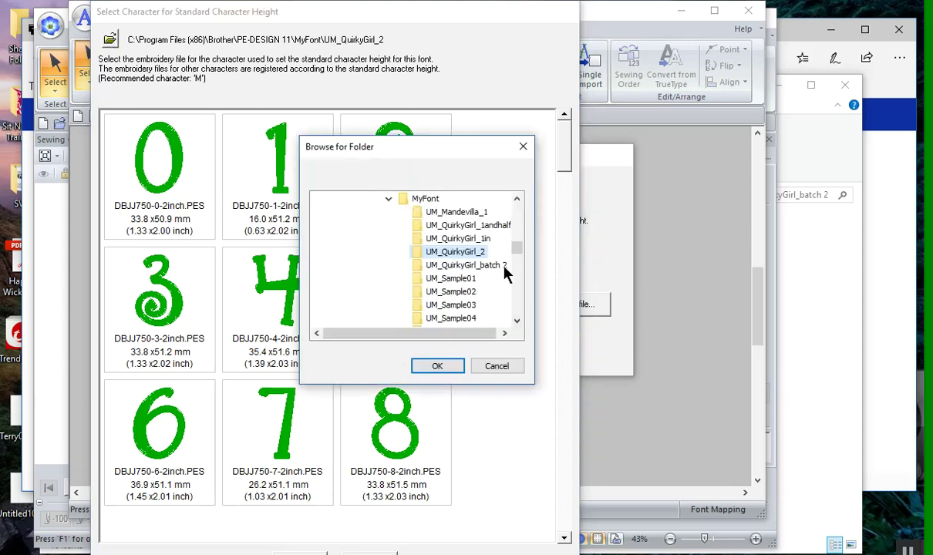
click(456, 265)
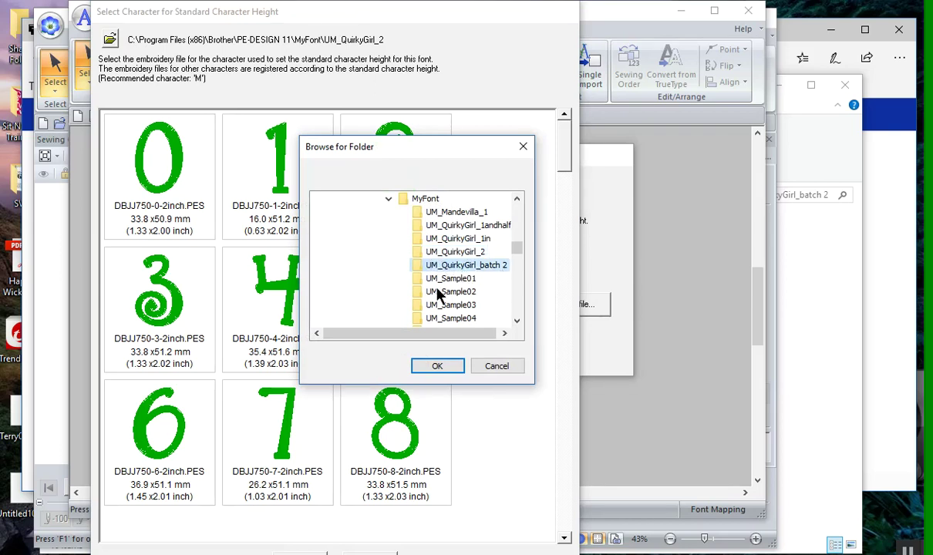
click(434, 368)
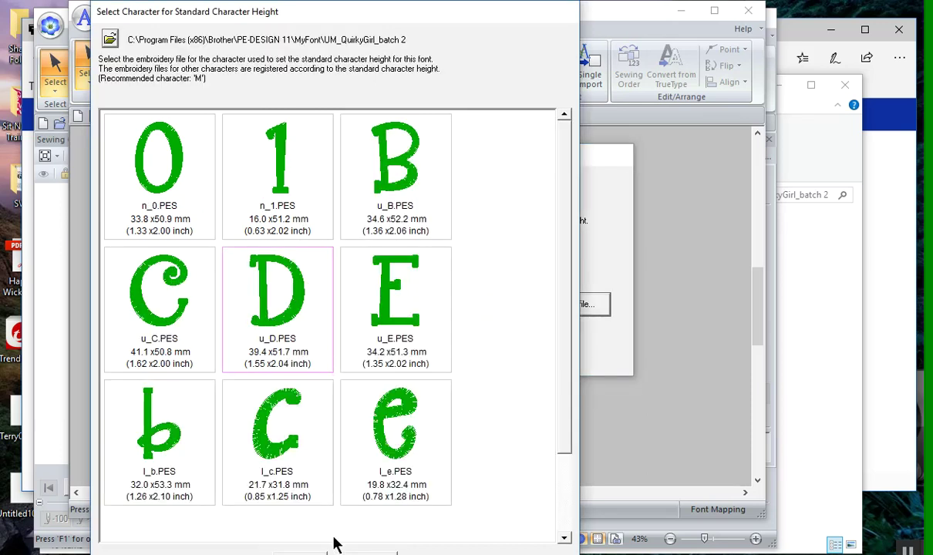
click(301, 550)
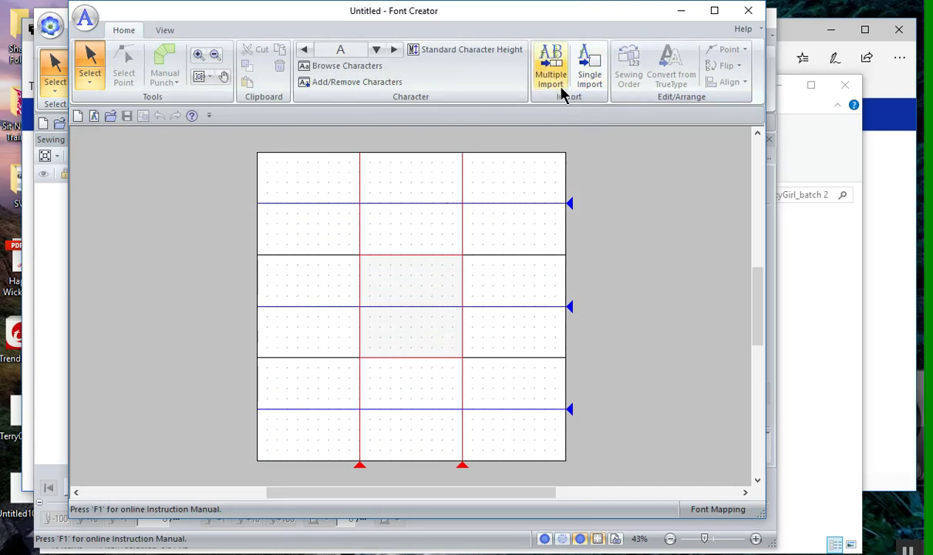
Use Multiple Import to bring in every PES design from UM_QuirkyGirl_batch 2
click(552, 79)
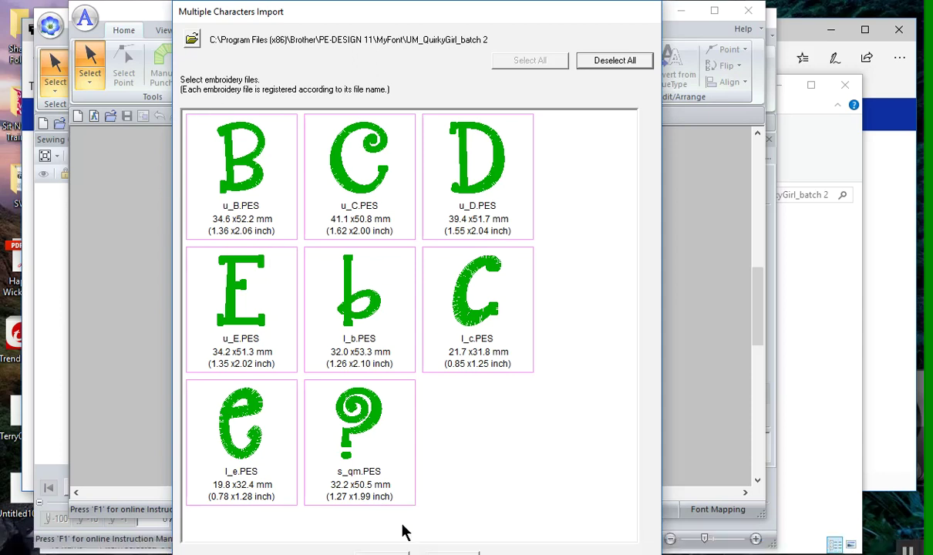
click(384, 552)
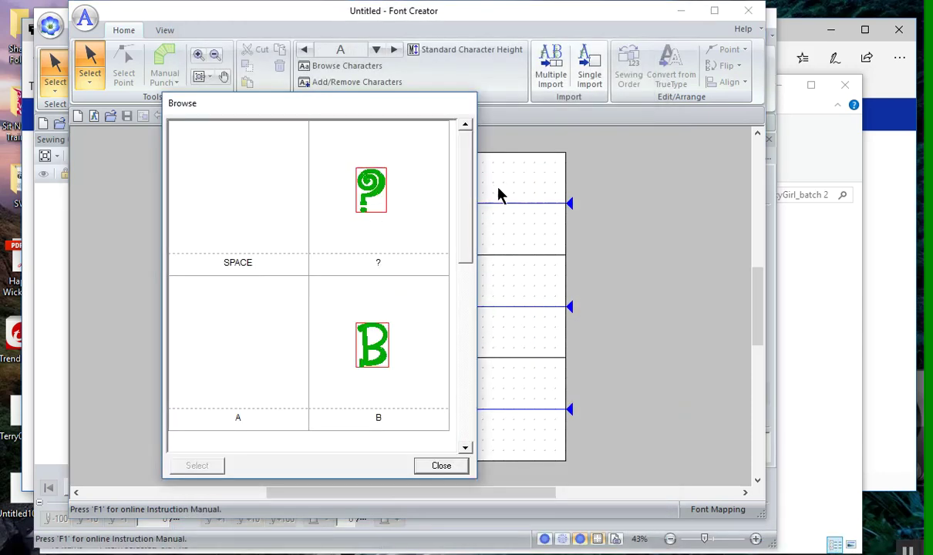
Scroll through Browse to check characters ?, B, C, D, E, b, c and e, then close it
drag(466, 190, 469, 313)
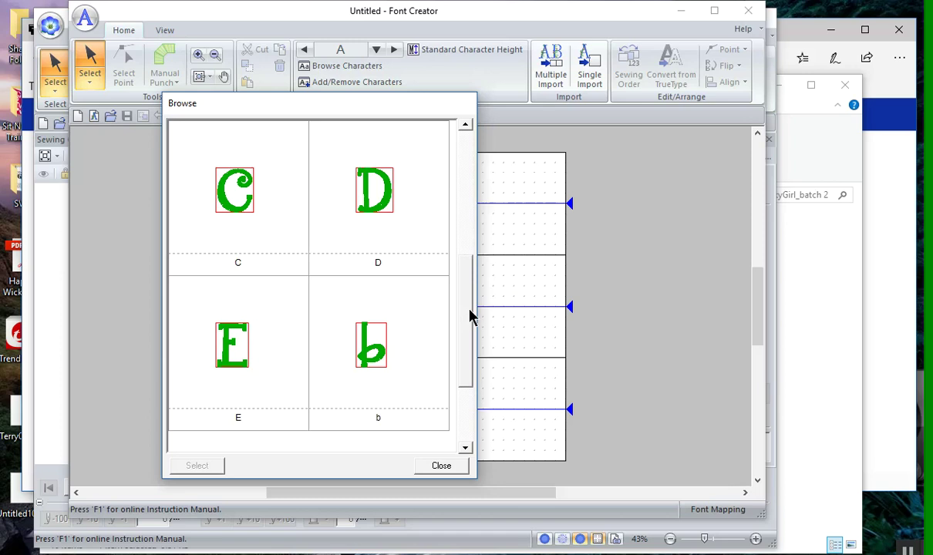
drag(465, 313, 491, 188)
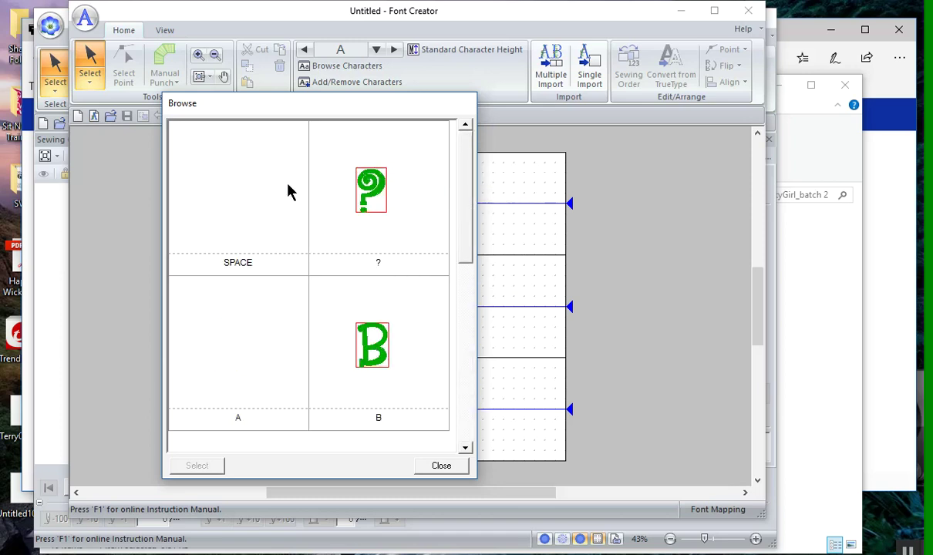
scroll(263, 208, down, 3)
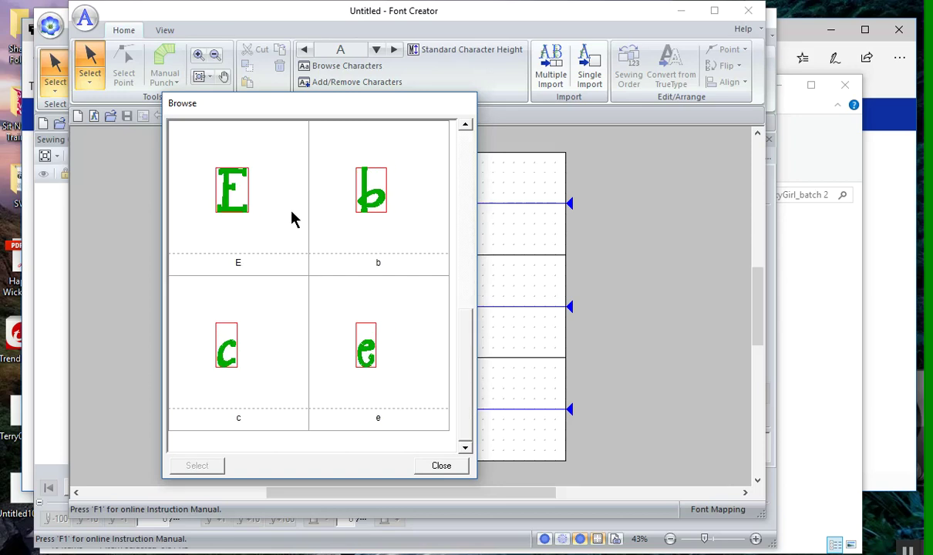
scroll(293, 217, up, 2)
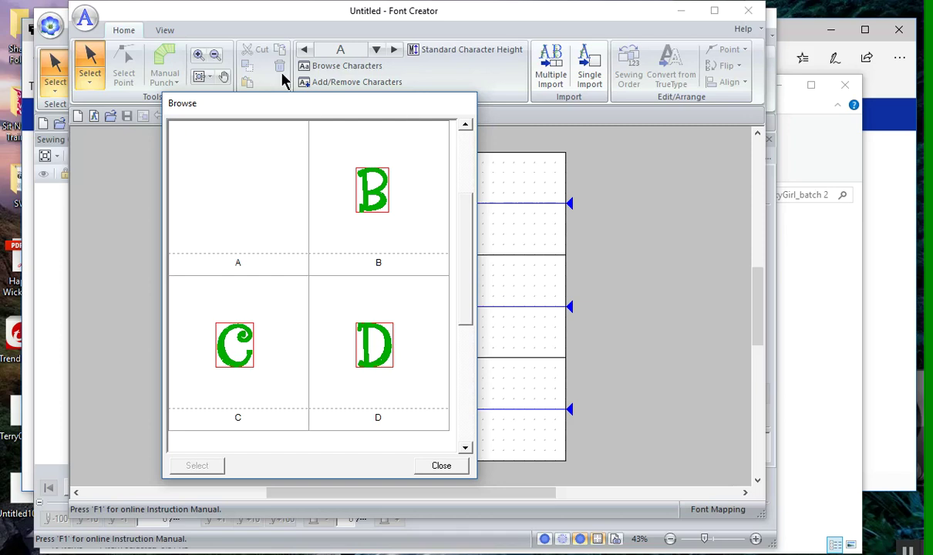
click(435, 466)
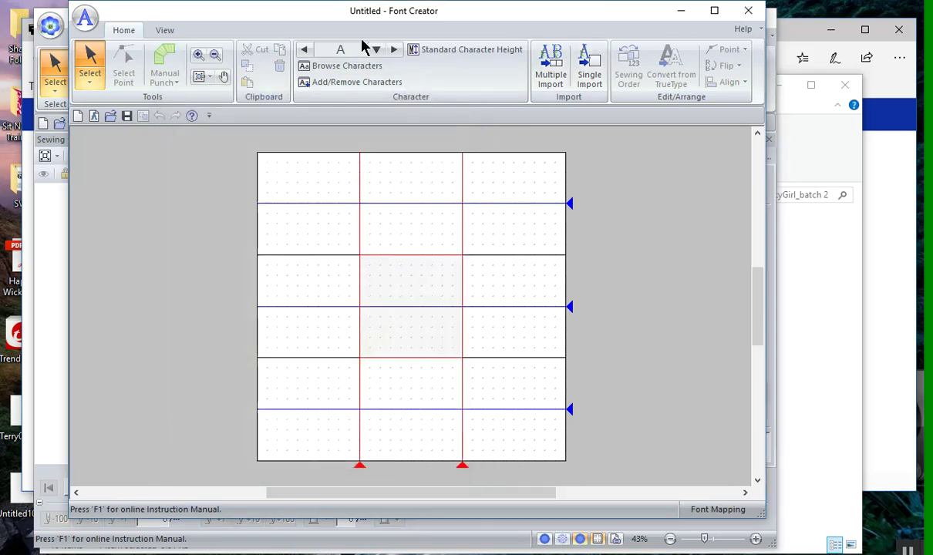
click(328, 67)
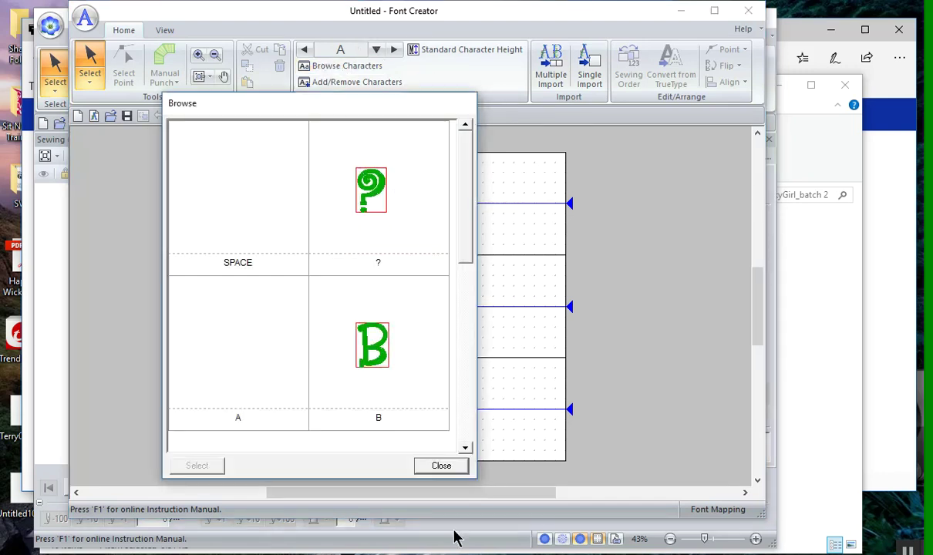
click(459, 469)
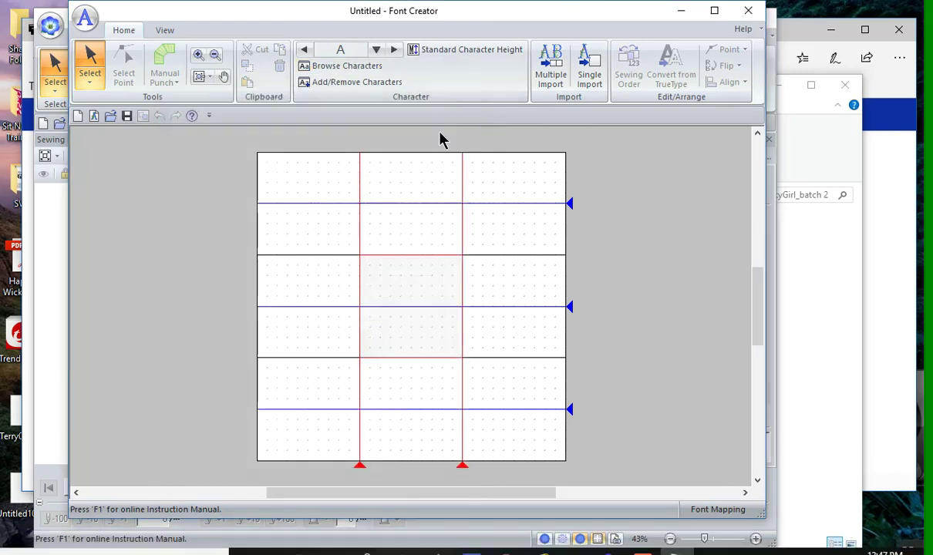
Switch the edited character to 0 and import n_0.PES into it via Single Import
click(376, 50)
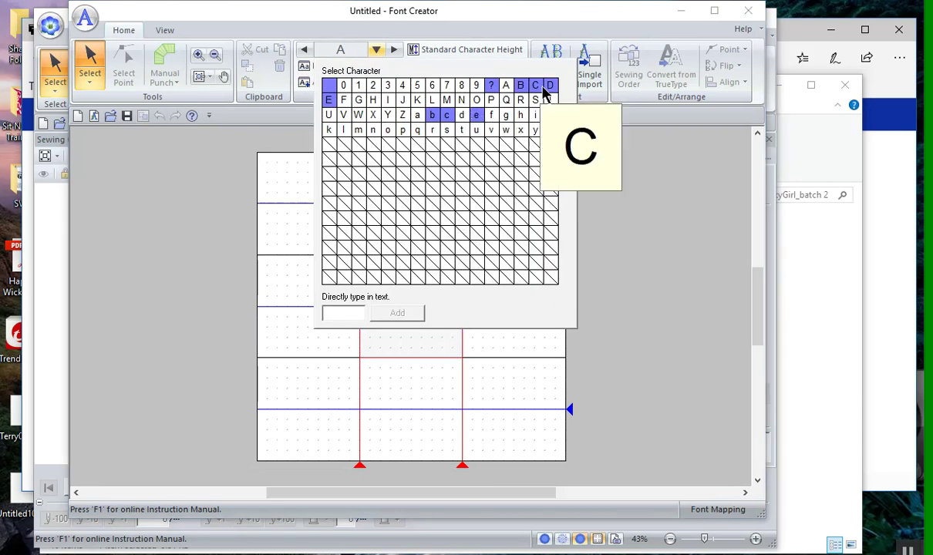
click(477, 117)
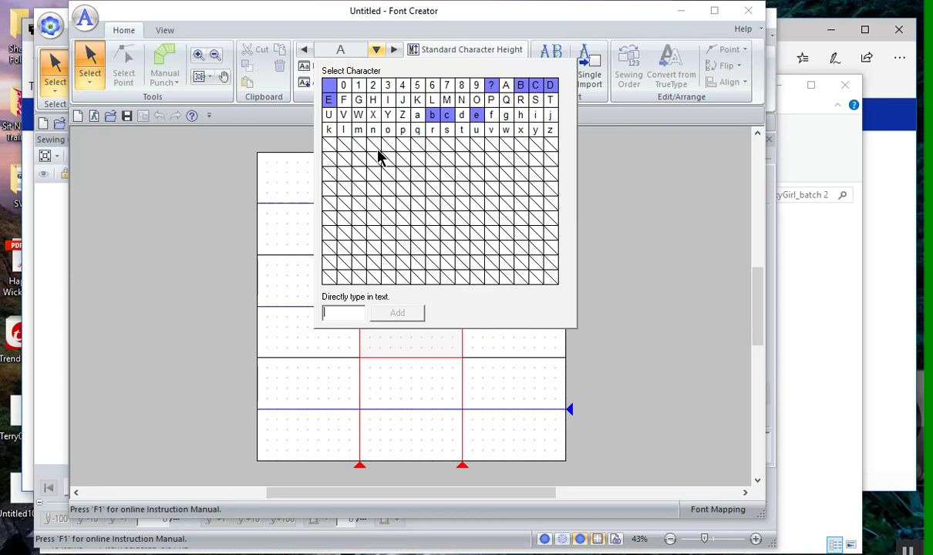
mouse_move(346, 89)
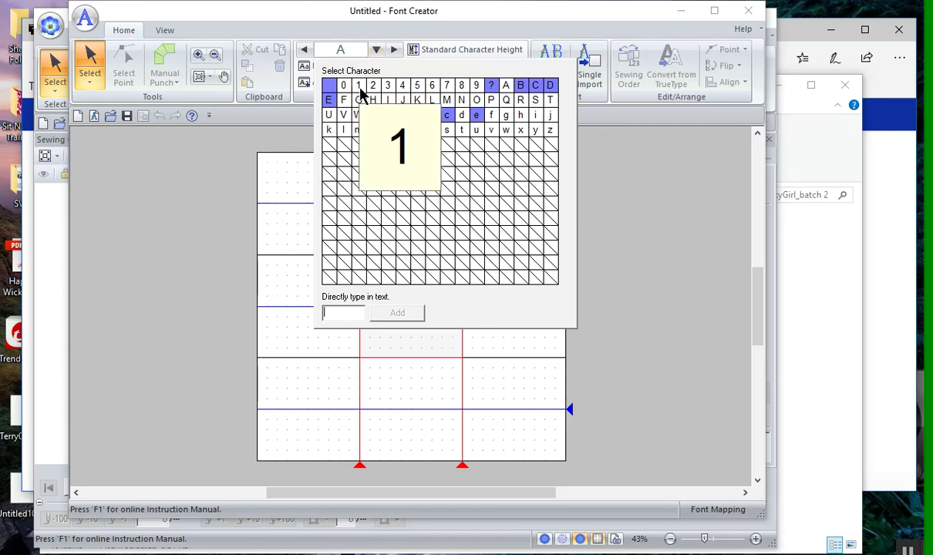
click(344, 90)
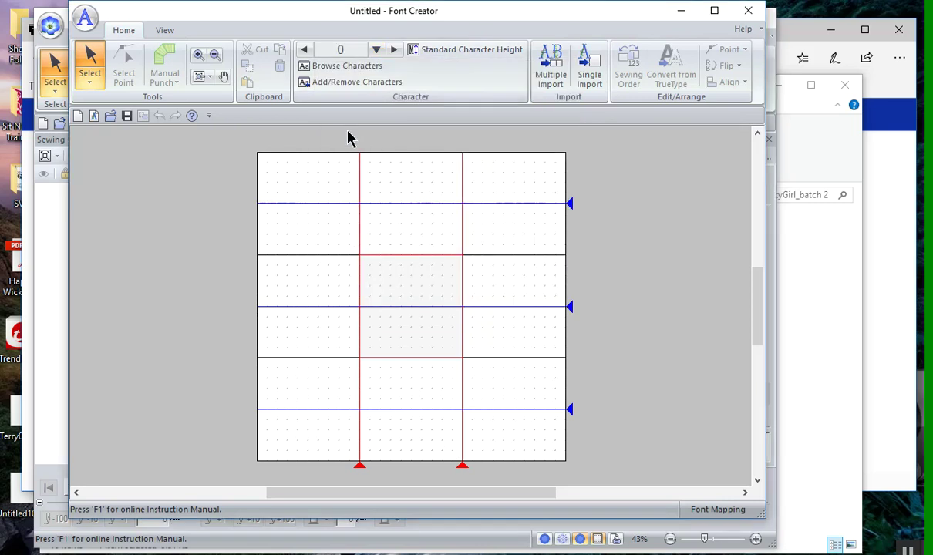
click(589, 81)
click(582, 242)
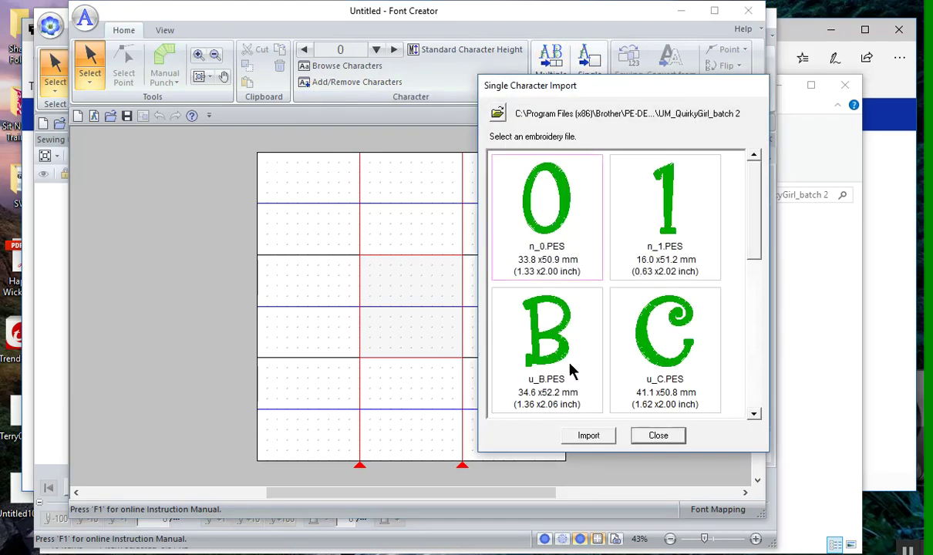
click(589, 434)
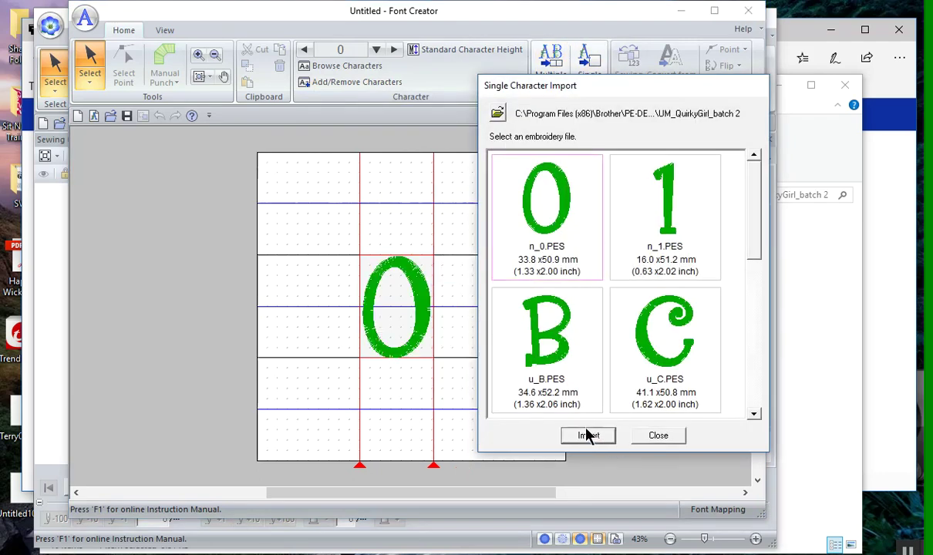
Import n_1.PES as character 1 and close the Single Import window
click(375, 48)
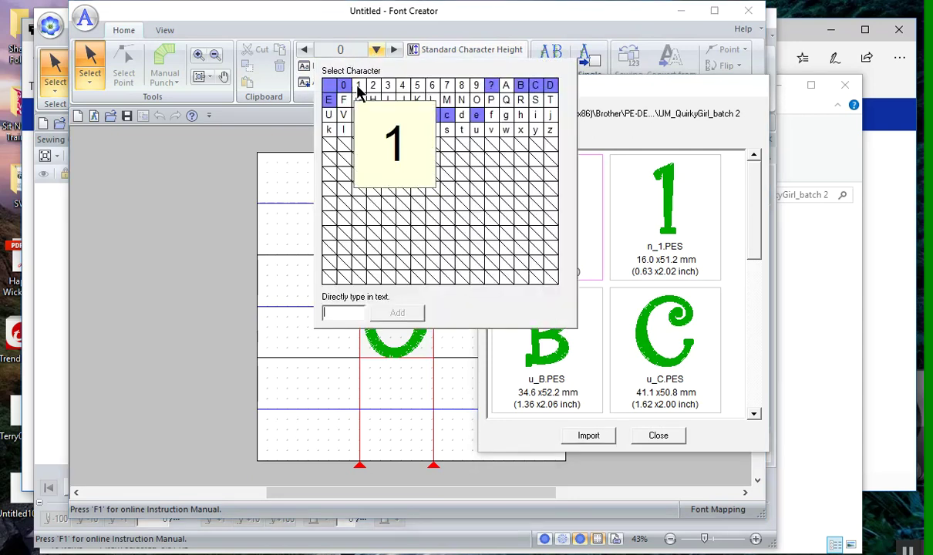
click(356, 86)
click(618, 246)
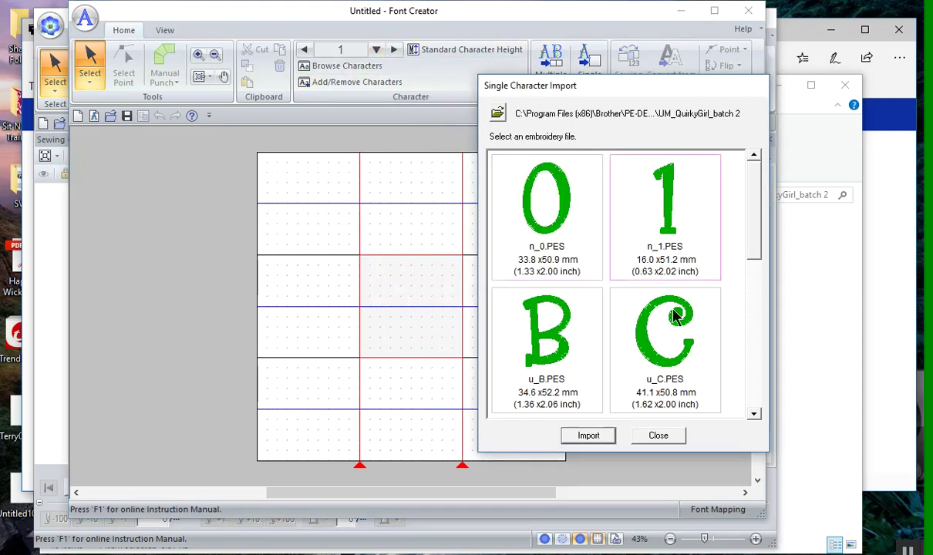
click(593, 436)
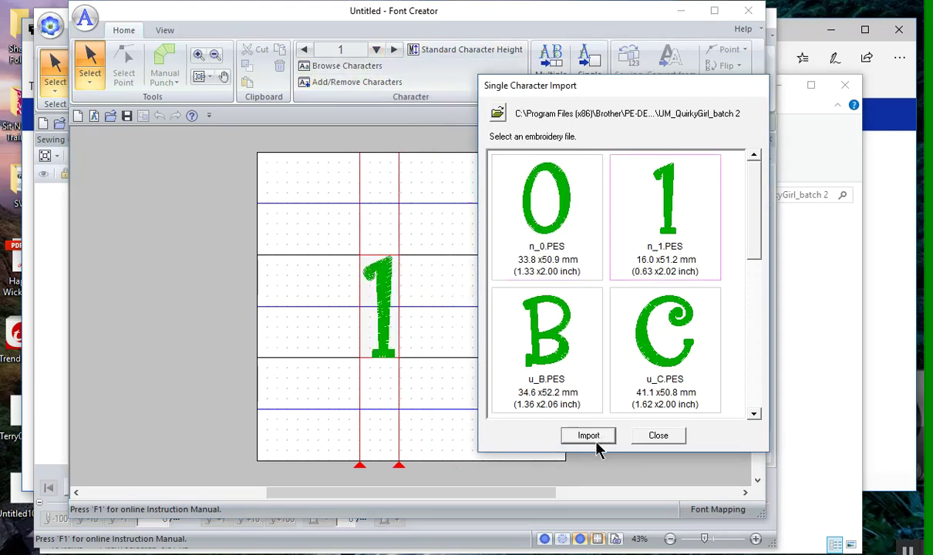
click(659, 436)
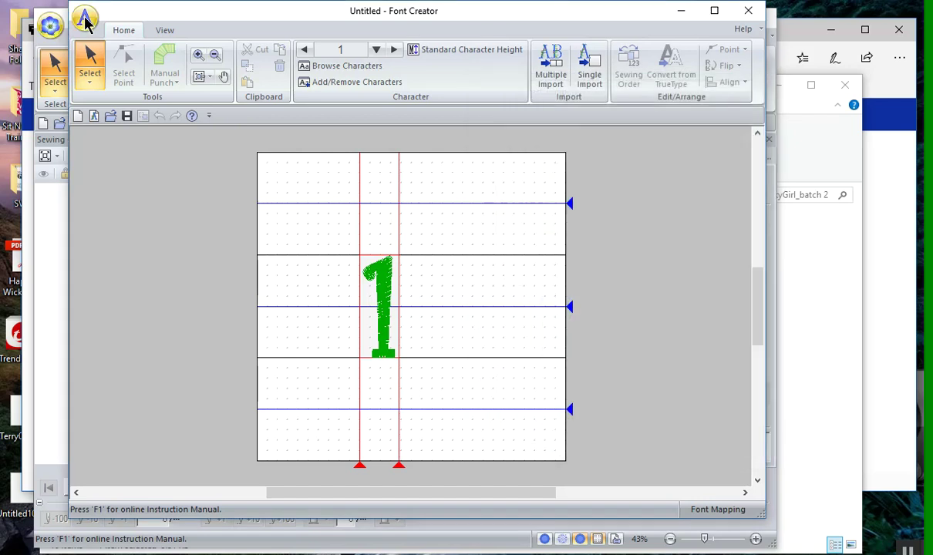
click(85, 17)
Save As QuirkyGirl_batch2 with the .PFK type in the MyFont folder
click(113, 186)
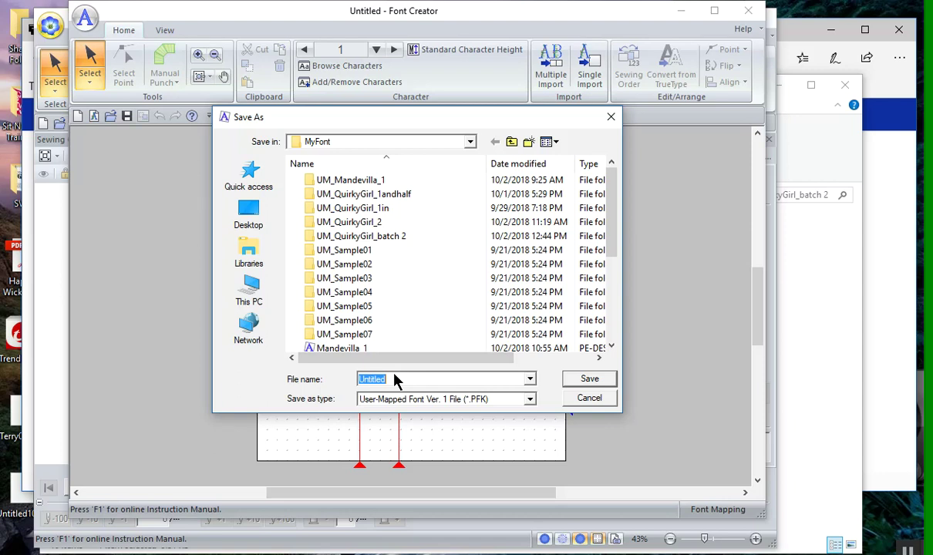
text(Quir)
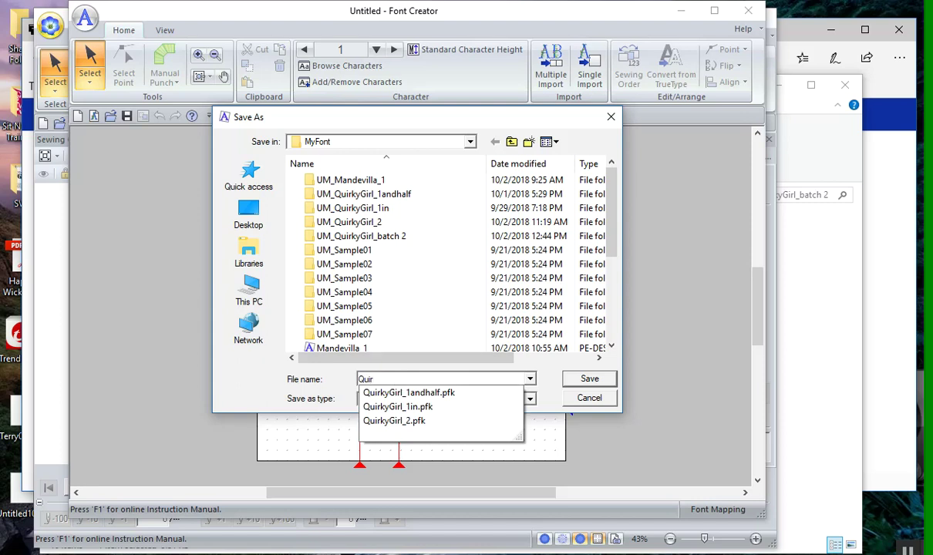
text(kyGirl)
text(_batch2)
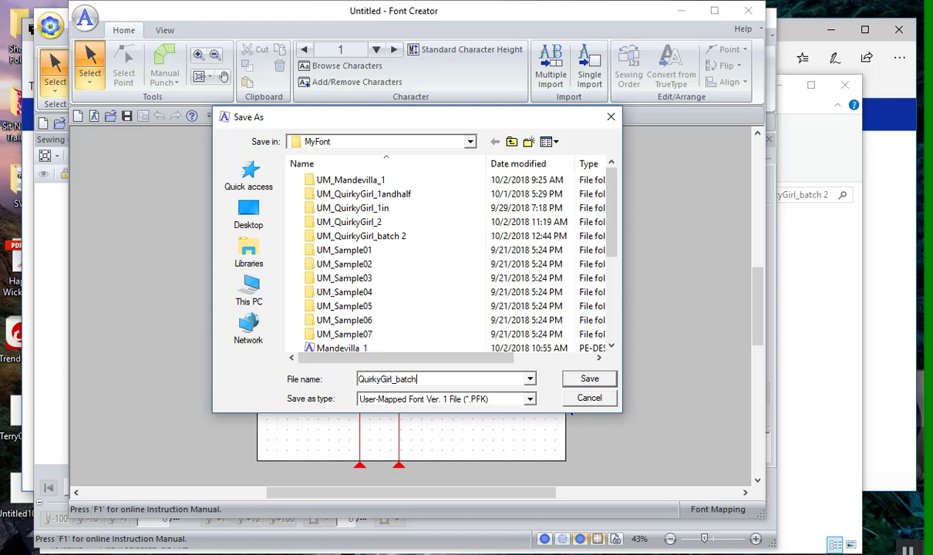
click(588, 378)
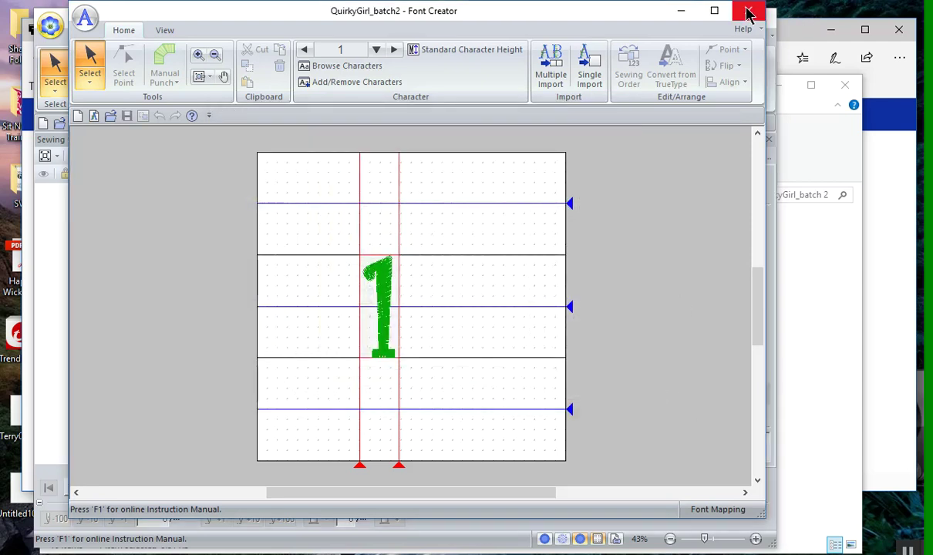
Exit Font Creator and switch Layout & Editing to User-Mapped Text lettering
click(86, 17)
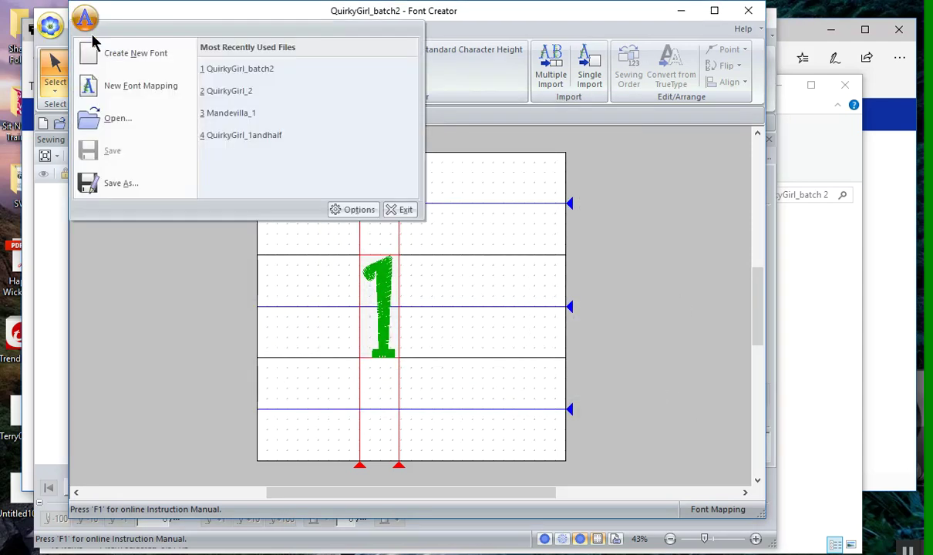
click(402, 210)
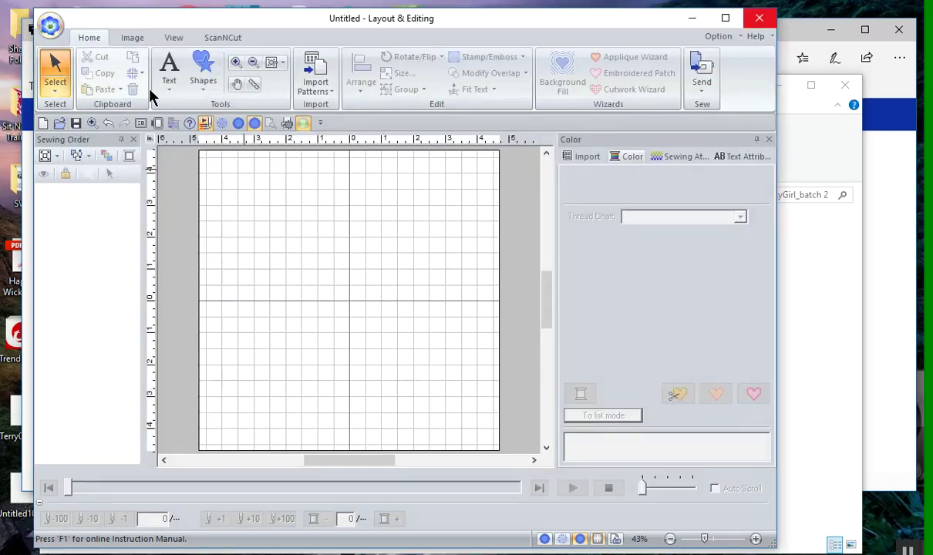
click(171, 81)
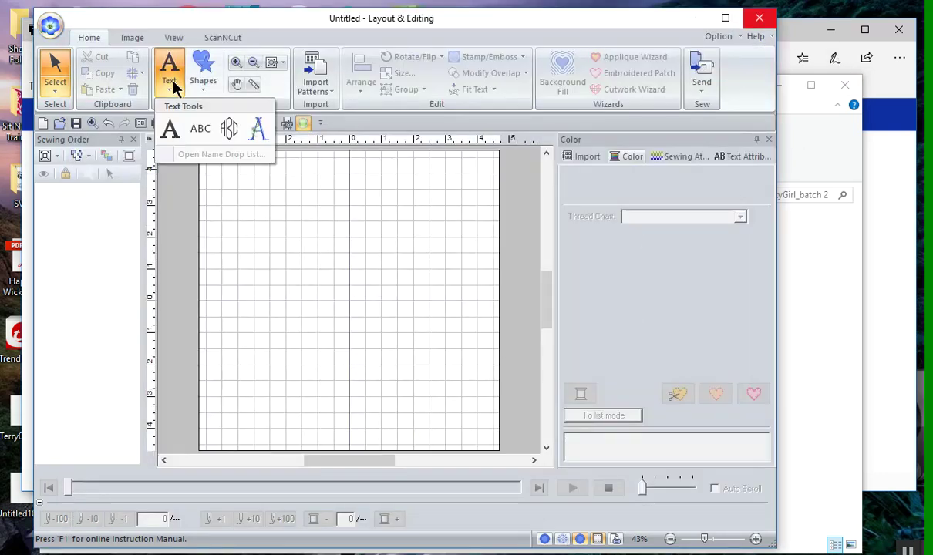
click(257, 130)
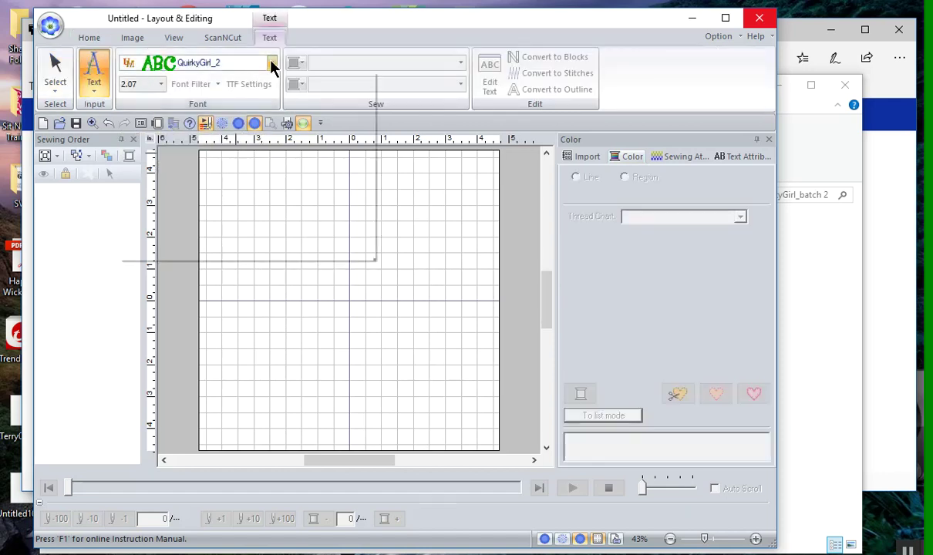
Check the user-mapped font list, find QuirkyGirl_batch2 absent, and close the window
click(270, 65)
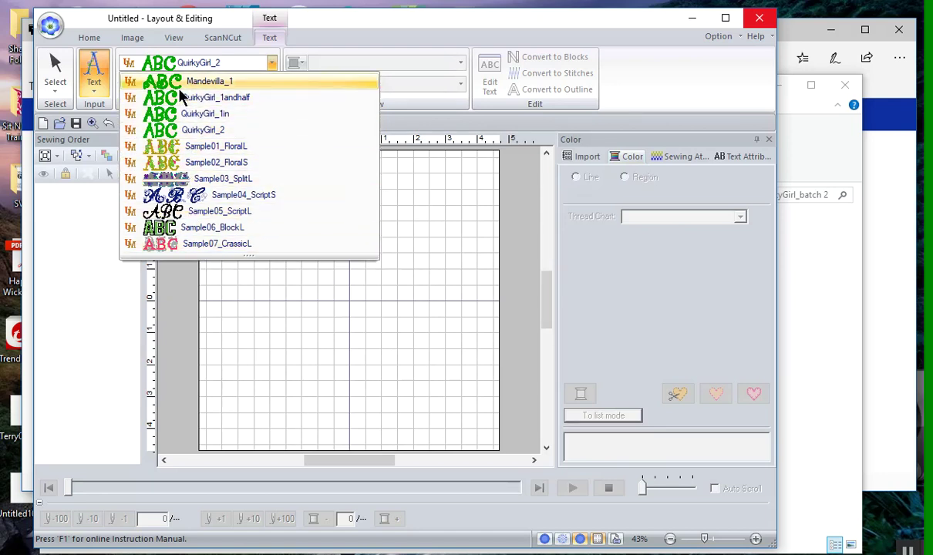
click(450, 247)
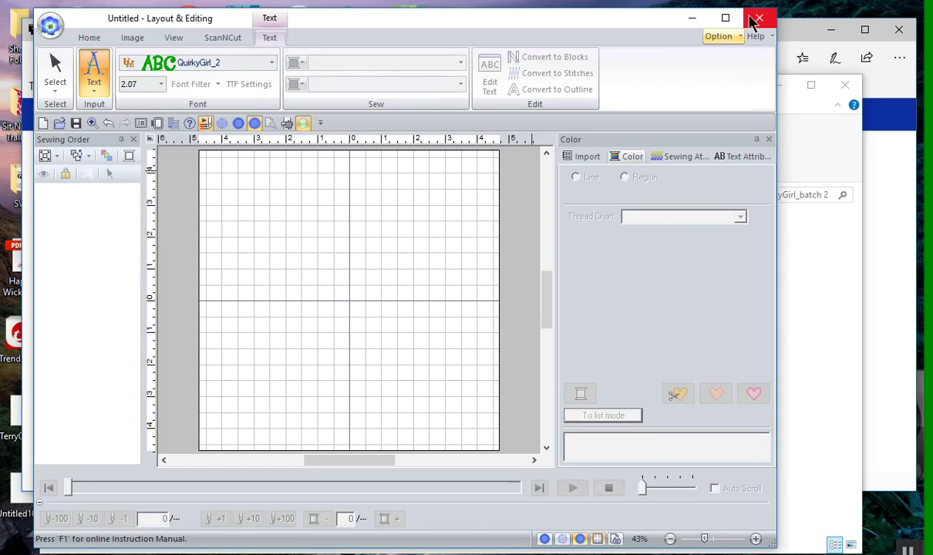
click(759, 17)
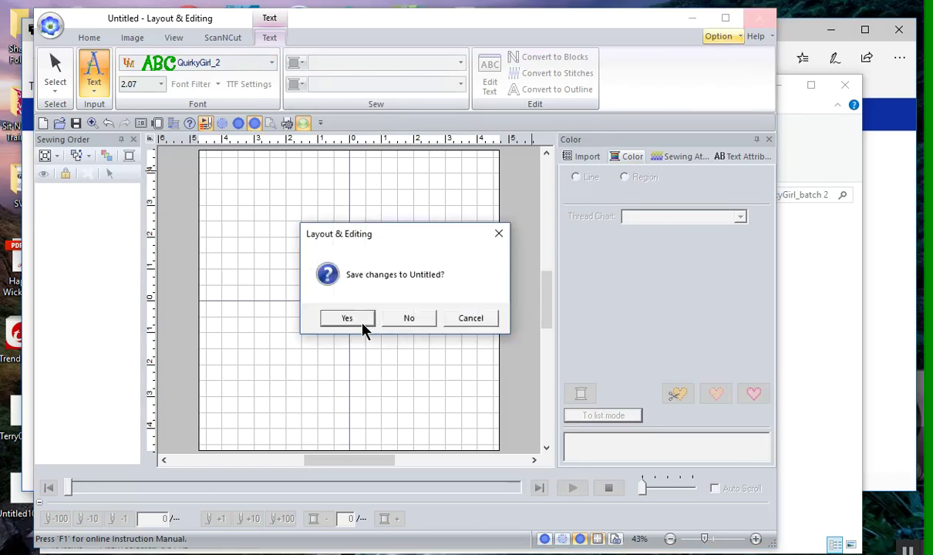
Discard the Untitled design, close File Explorer and all browser tabs, and relaunch PE-DESIGN 11
click(415, 321)
click(845, 85)
click(900, 36)
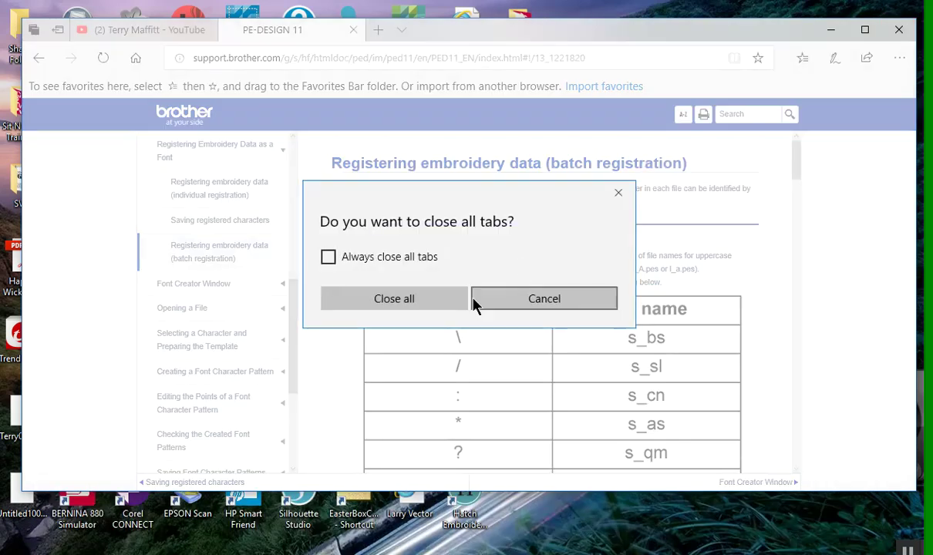
click(431, 298)
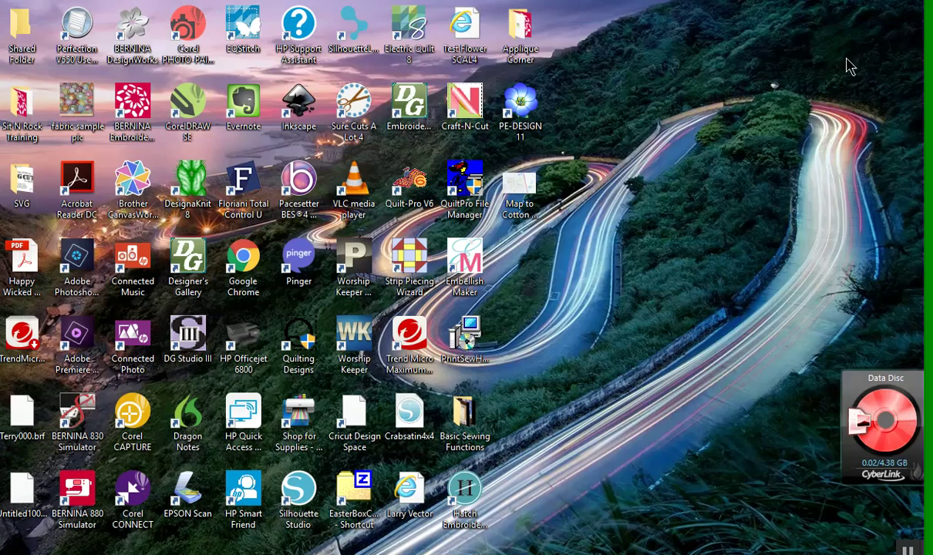
click(518, 104)
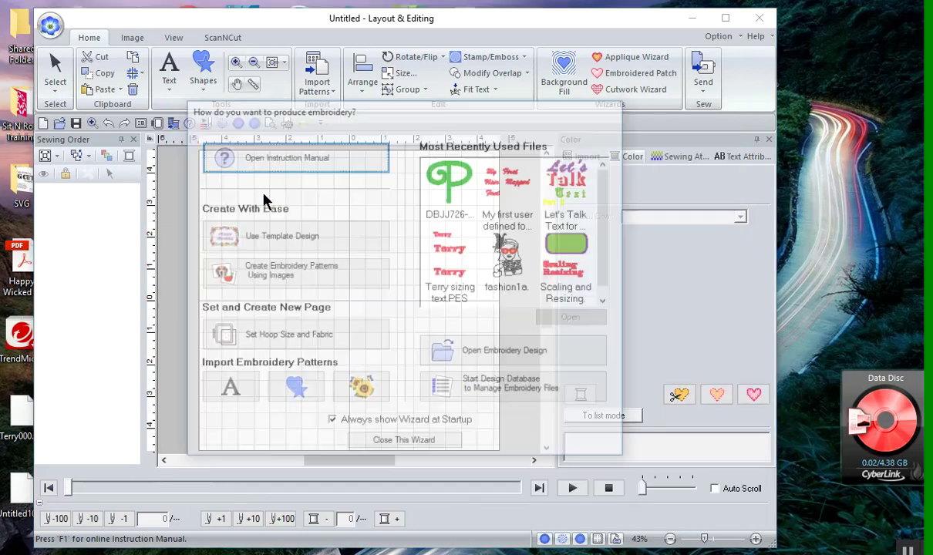
Dismiss the wizard, choose User-Mapped Text with QuirkyGirl_batch2, and show Text Attributes
click(423, 443)
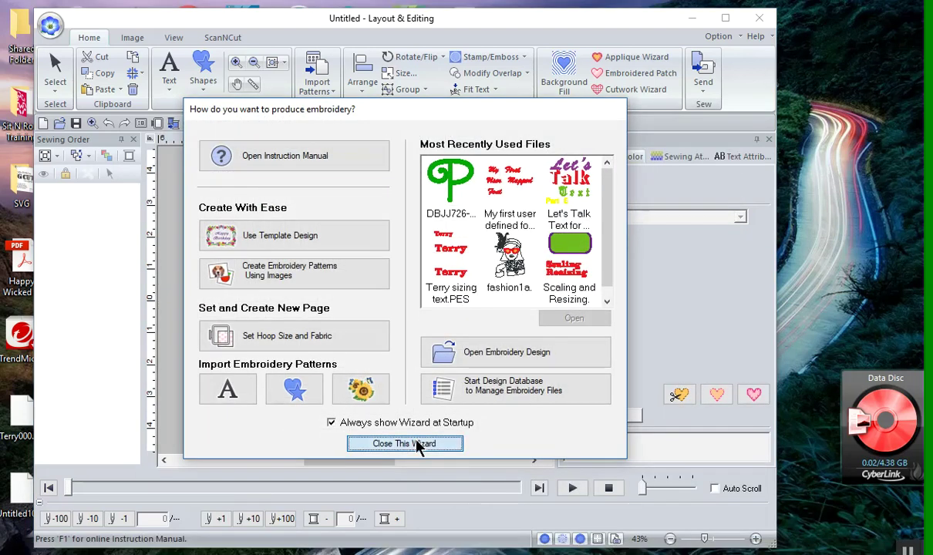
click(176, 79)
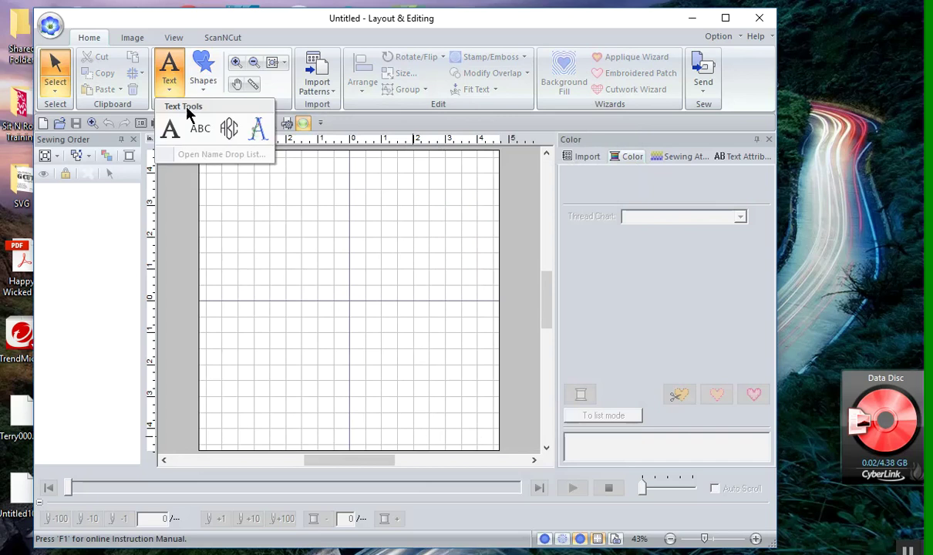
click(256, 128)
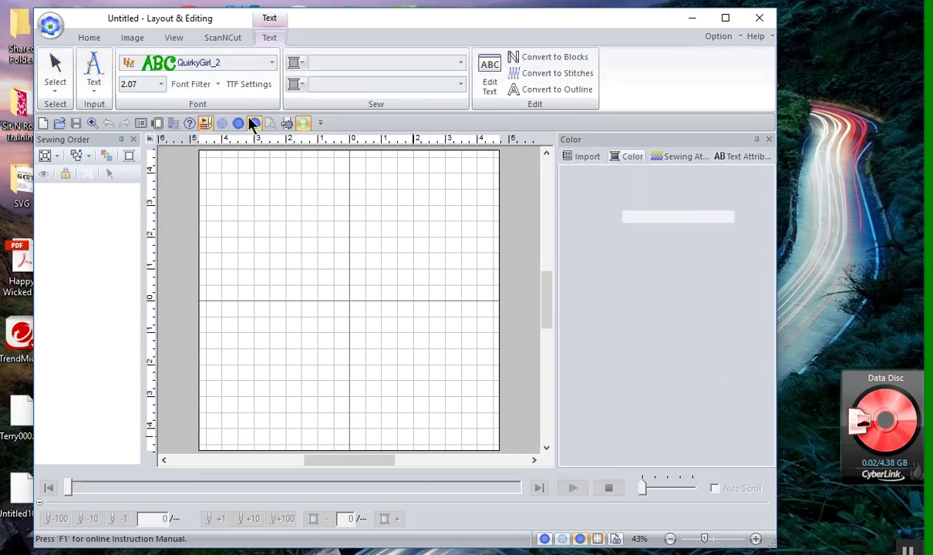
click(270, 63)
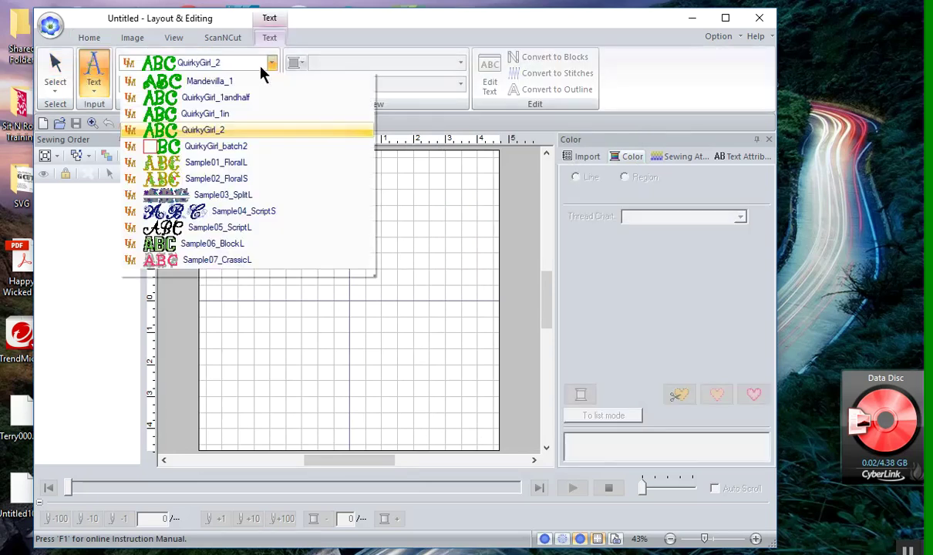
click(215, 146)
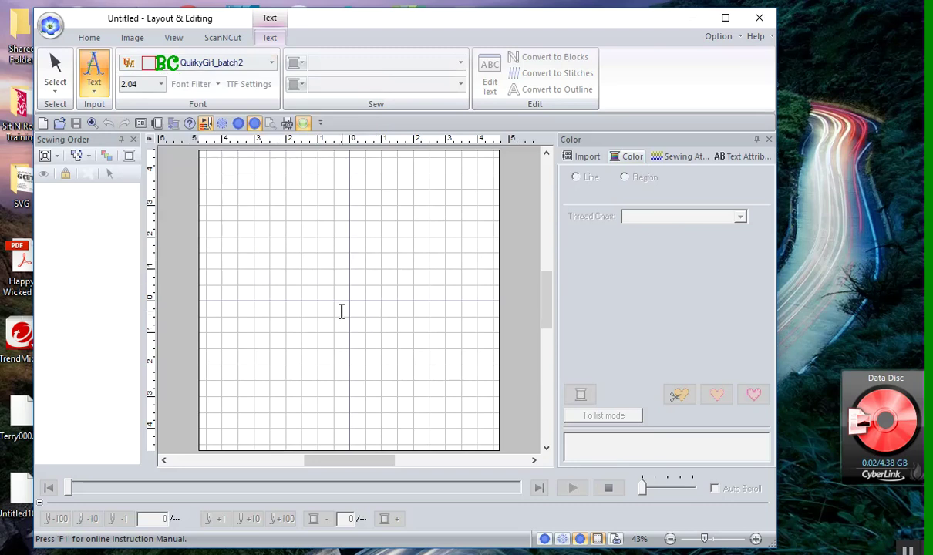
click(751, 161)
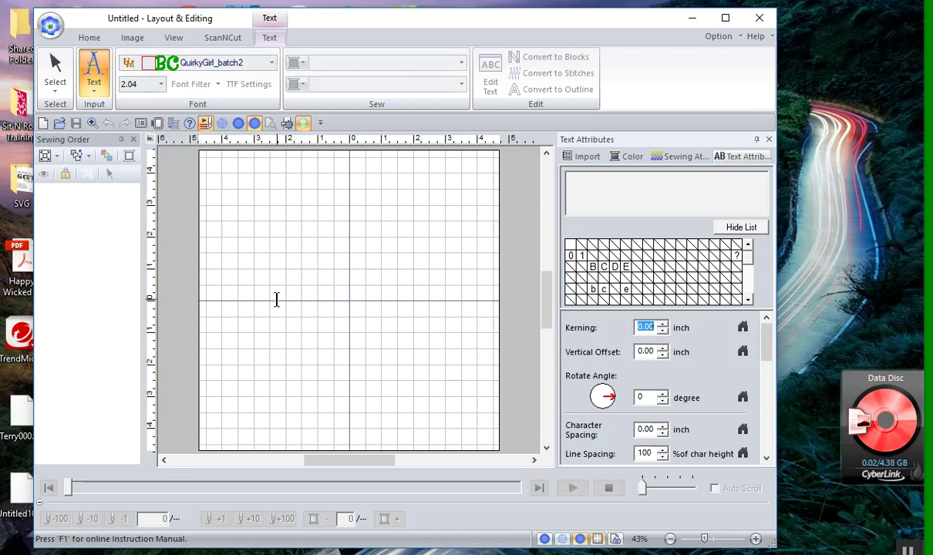
Type BCDE on the canvas with bce on a second line, then dismiss the security popup
click(277, 292)
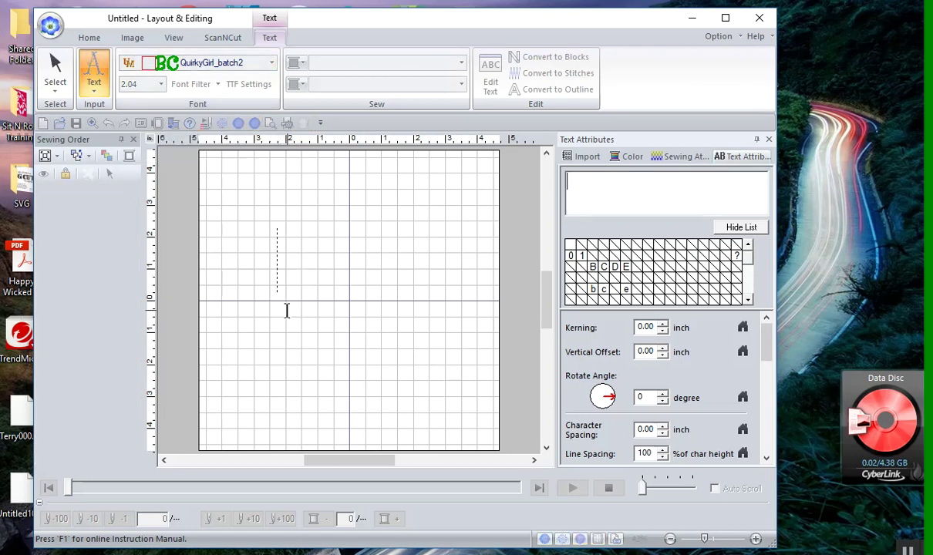
text(BCDE)
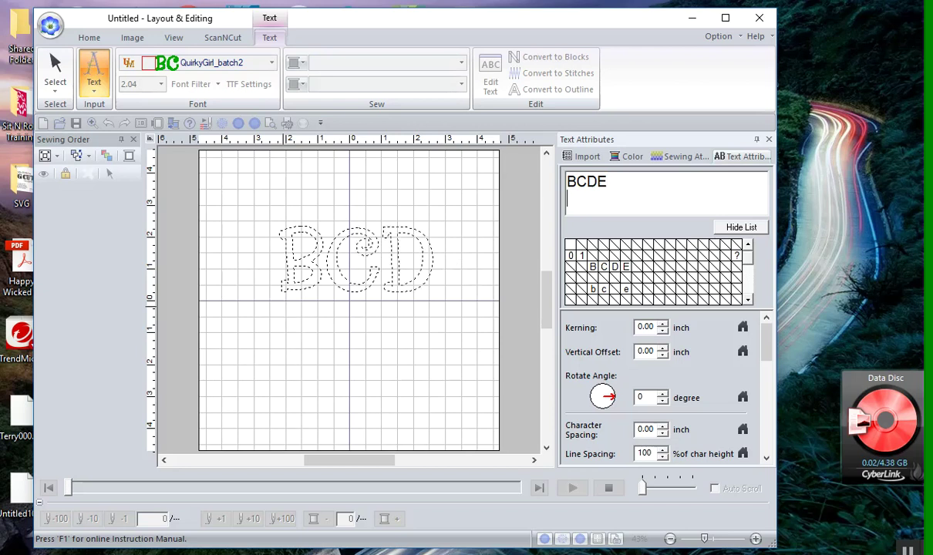
click(282, 307)
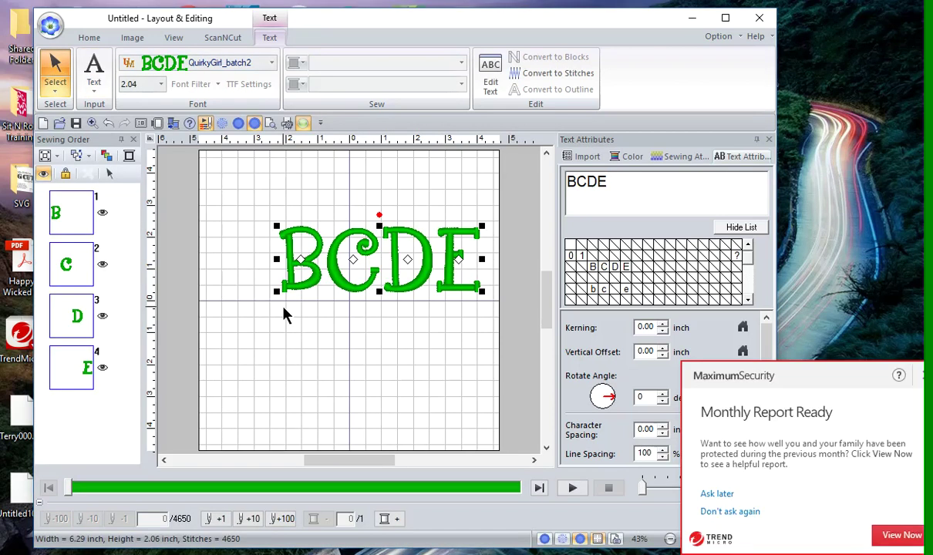
key(Return)
text(bce)
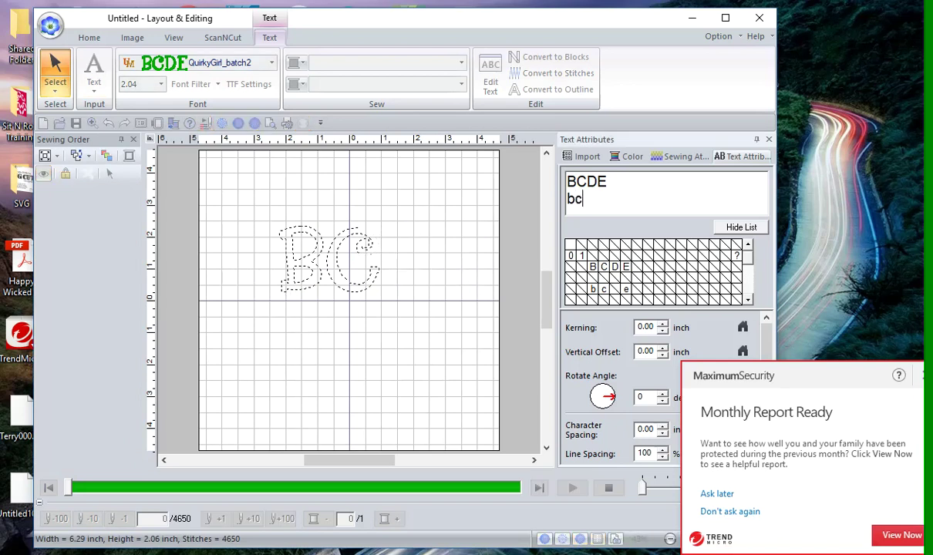
click(282, 306)
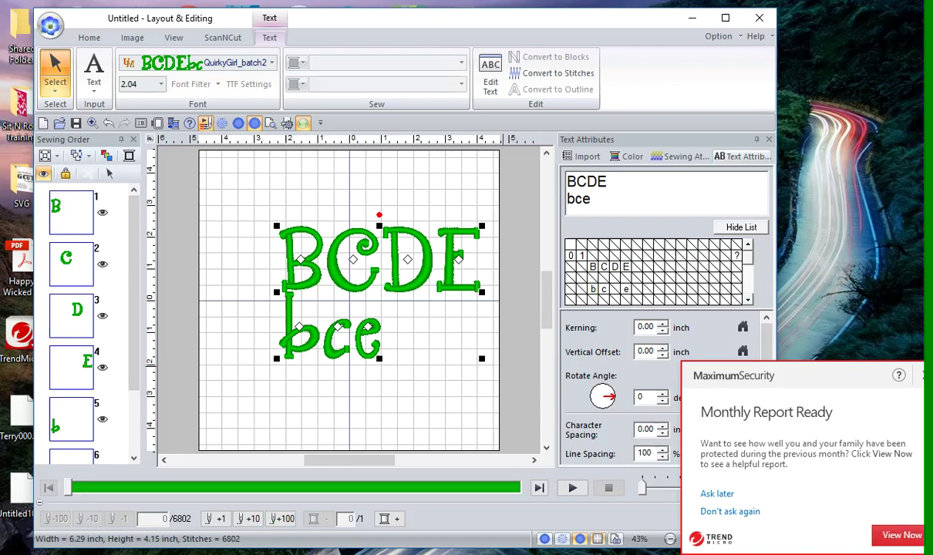
click(922, 376)
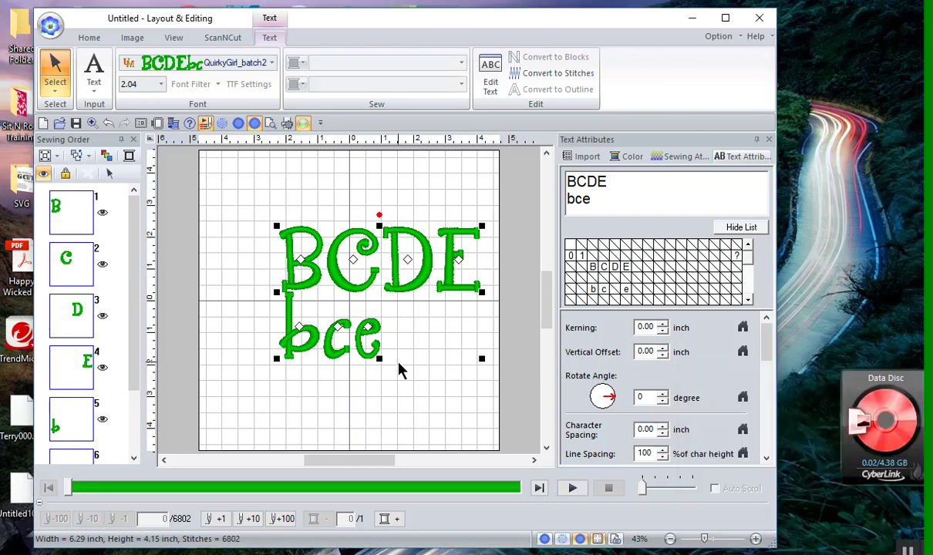